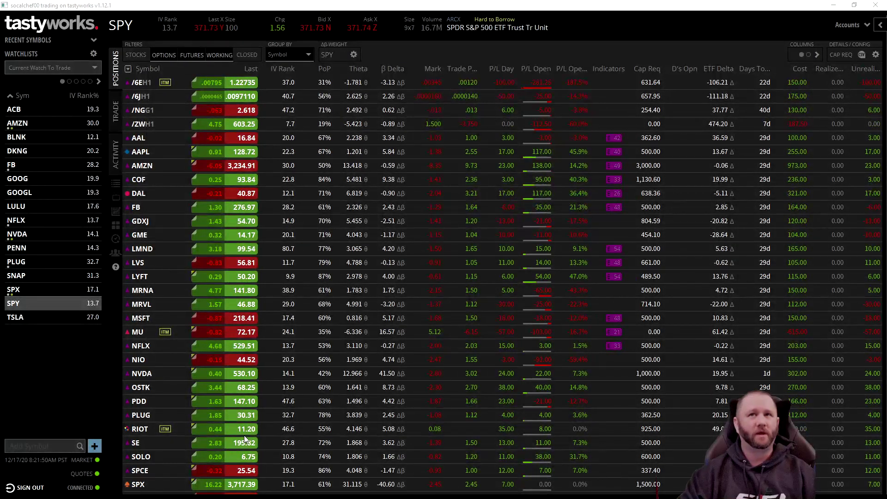
- Sort the positions table by P/L Open percentage from highest to lowest
{"action": "left_click", "coordinate": [567, 69]}
{"action": "left_click", "coordinate": [566, 68]}
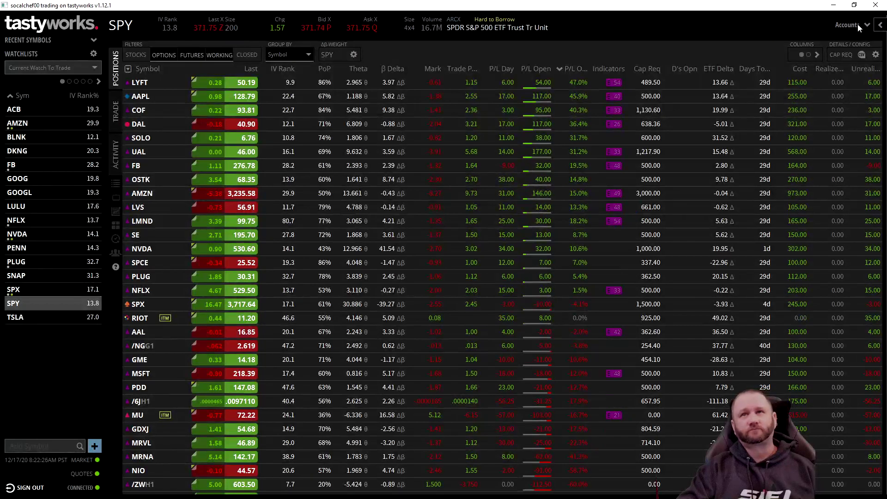
- Show the order chains sidebar, load the AAPL symbol in it and read through its roll history
{"action": "left_click", "coordinate": [880, 26]}
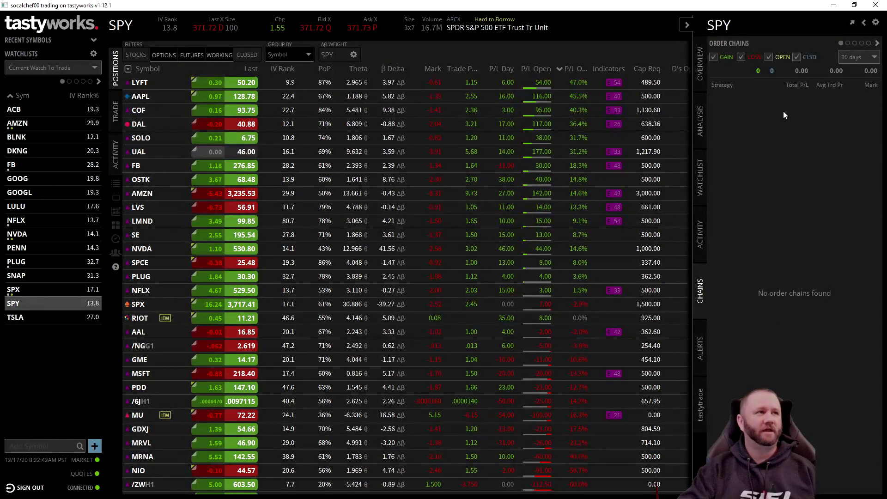
{"action": "mouse_move", "coordinate": [721, 26]}
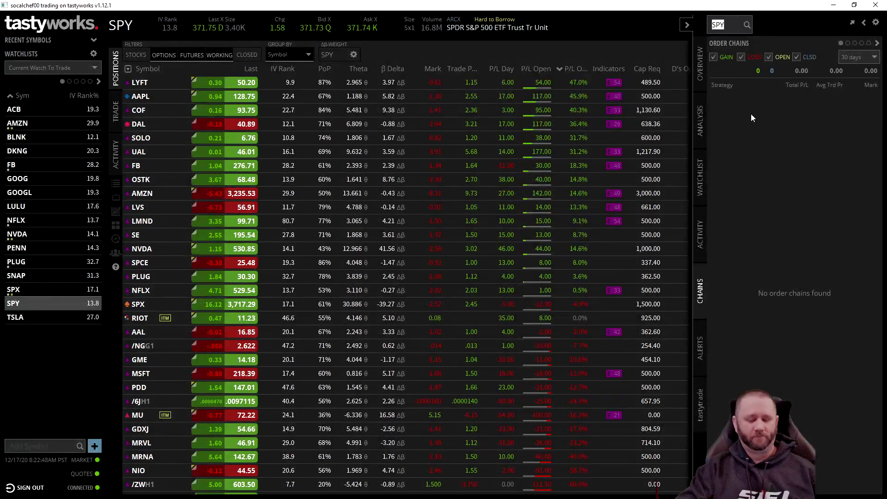
{"action": "type", "text": "AAPL"}
{"action": "key", "text": "Return"}
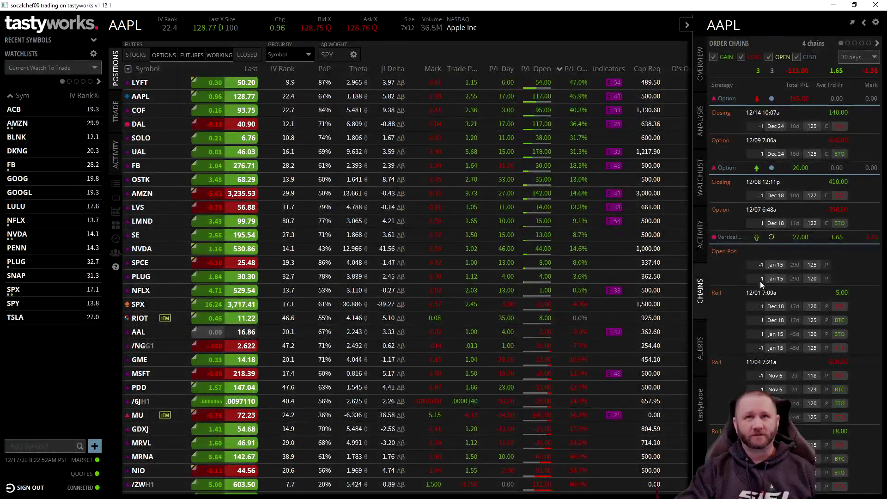
{"action": "scroll", "coordinate": [792, 223], "scroll_direction": "down", "scroll_amount": 4}
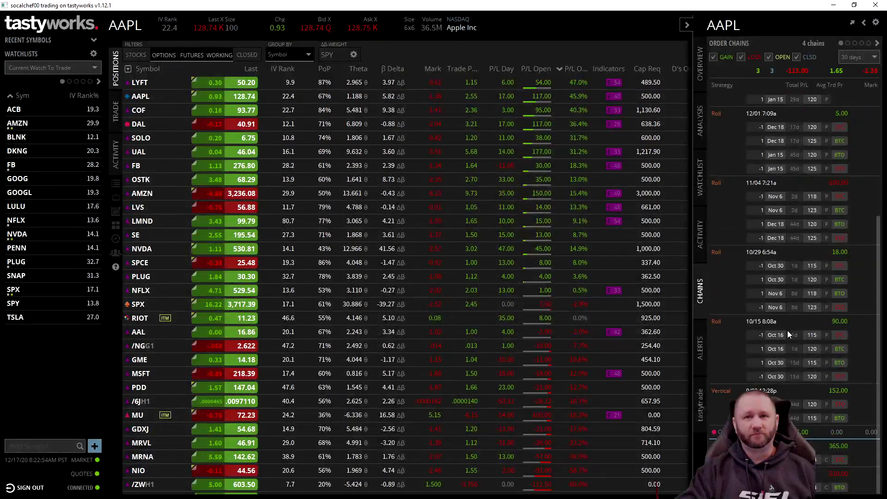
{"action": "scroll", "coordinate": [789, 347], "scroll_direction": "up", "scroll_amount": 4}
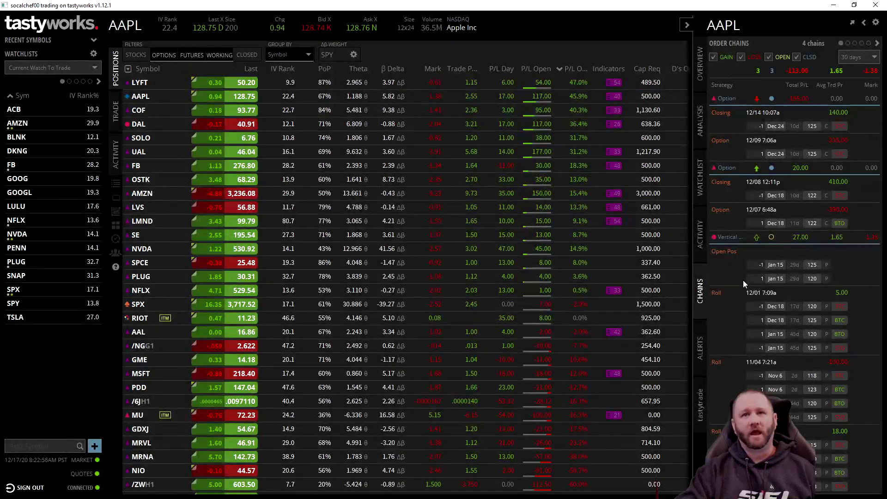
{"action": "scroll", "coordinate": [742, 278], "scroll_direction": "down", "scroll_amount": 4}
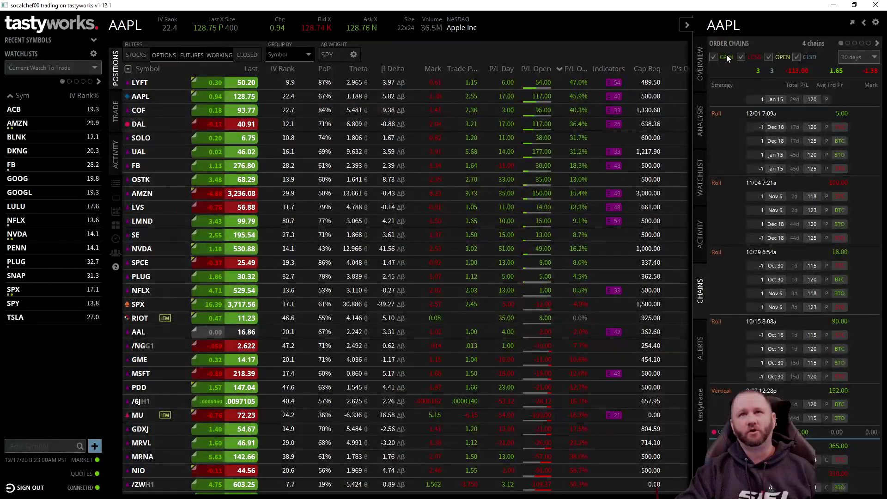
{"action": "scroll", "coordinate": [811, 203], "scroll_direction": "up", "scroll_amount": 4}
- Set the AAPL order chains' date range to 60 days, check the older rolls and hide closed chains
{"action": "left_click", "coordinate": [863, 57]}
{"action": "left_click", "coordinate": [856, 69]}
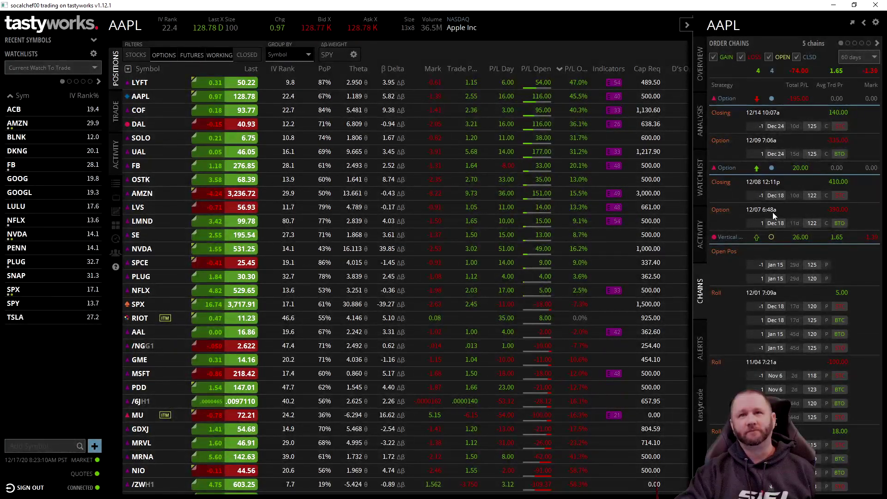
{"action": "scroll", "coordinate": [773, 214], "scroll_direction": "down", "scroll_amount": 5}
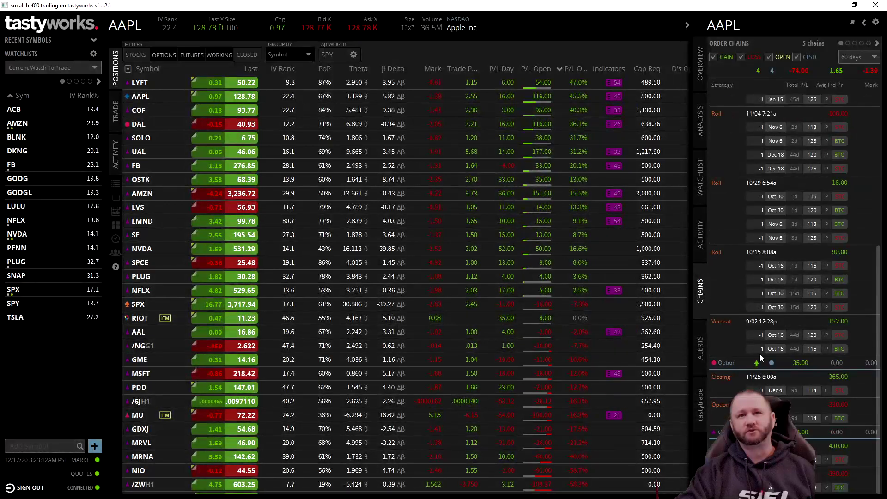
{"action": "scroll", "coordinate": [772, 208], "scroll_direction": "up", "scroll_amount": 5}
{"action": "left_click", "coordinate": [796, 57]}
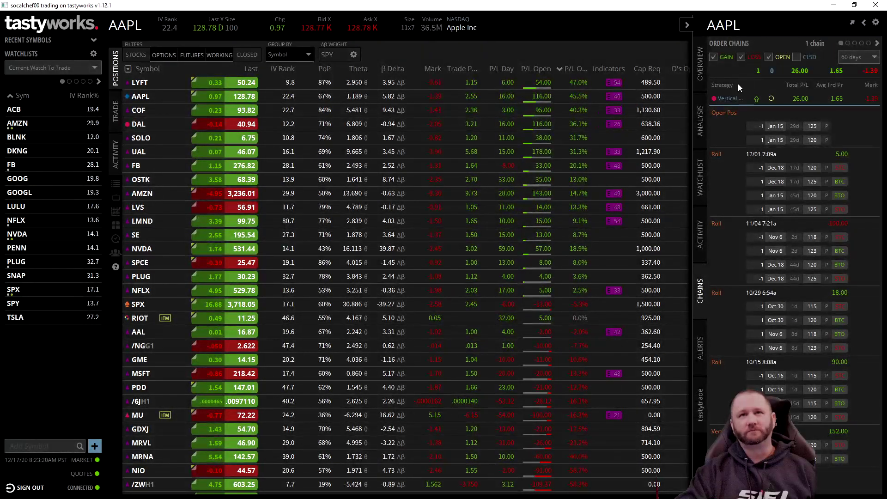
- Expand the AAPL position to show its option legs and working order beside its order chain
{"action": "left_click", "coordinate": [155, 96]}
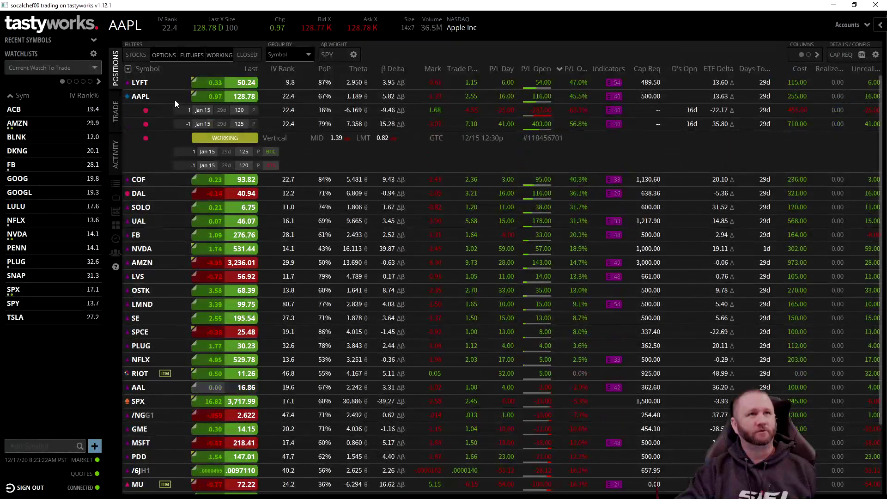
{"action": "left_click", "coordinate": [879, 25]}
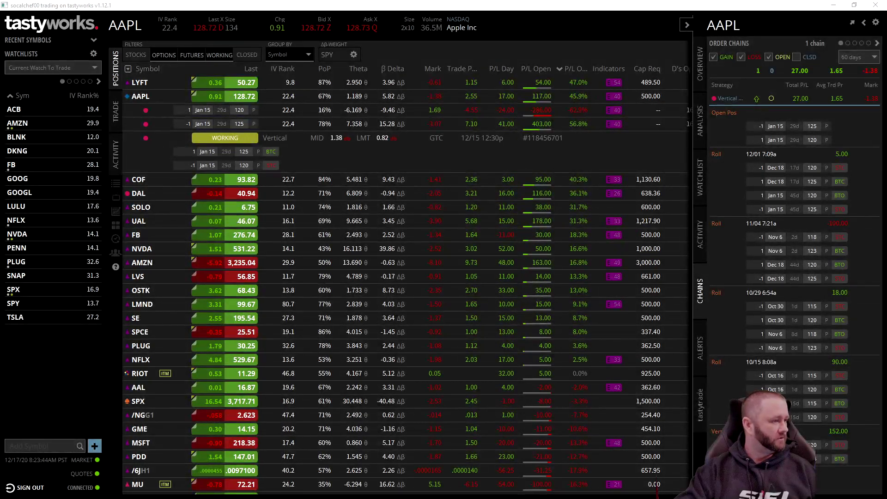
- Switch to the Options Trading Journal spreadsheet in Google Sheets and review the AAPL trade's entry price formula
{"action": "key", "text": "alt+Tab"}
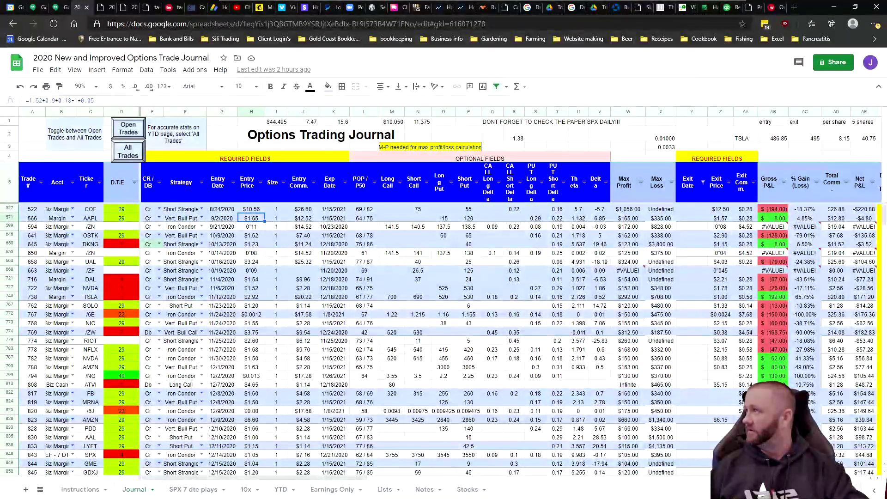
{"action": "left_click_drag", "start_coordinate": [42, 100], "coordinate": [25, 104]}
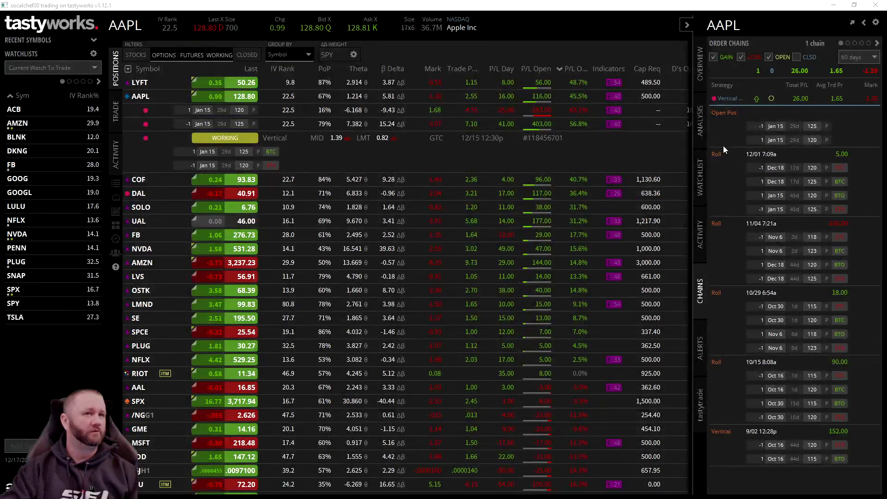
- Switch back to tastyworks, look up RIOT's order chains and check the date range options, keeping 60 days
{"action": "left_click", "coordinate": [723, 25]}
{"action": "type", "text": "RIOT"}
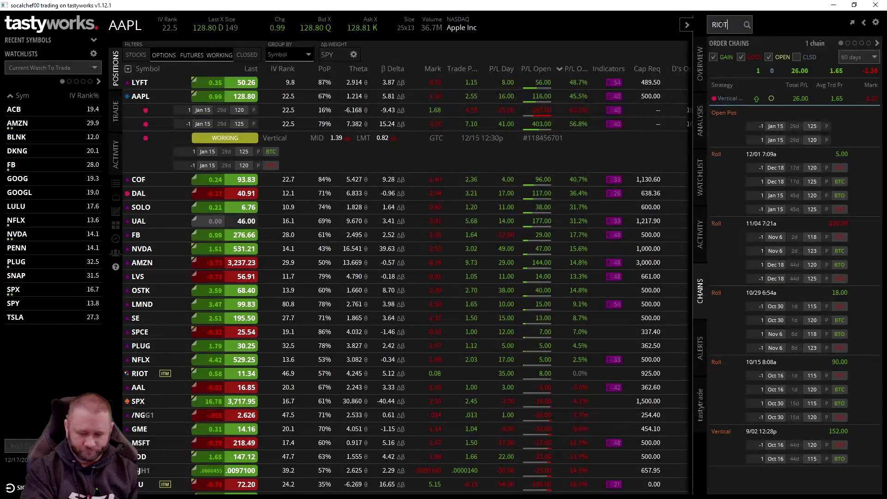
{"action": "key", "text": "Return"}
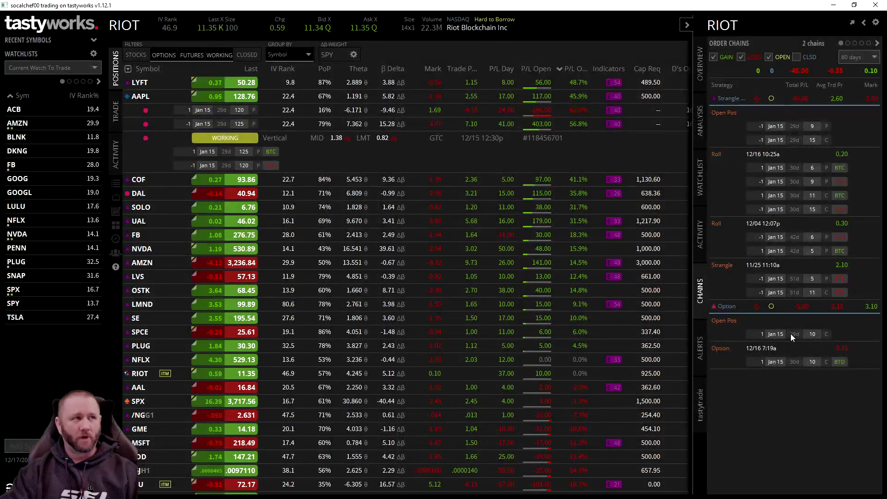
{"action": "left_click", "coordinate": [855, 57]}
{"action": "left_click", "coordinate": [852, 59]}
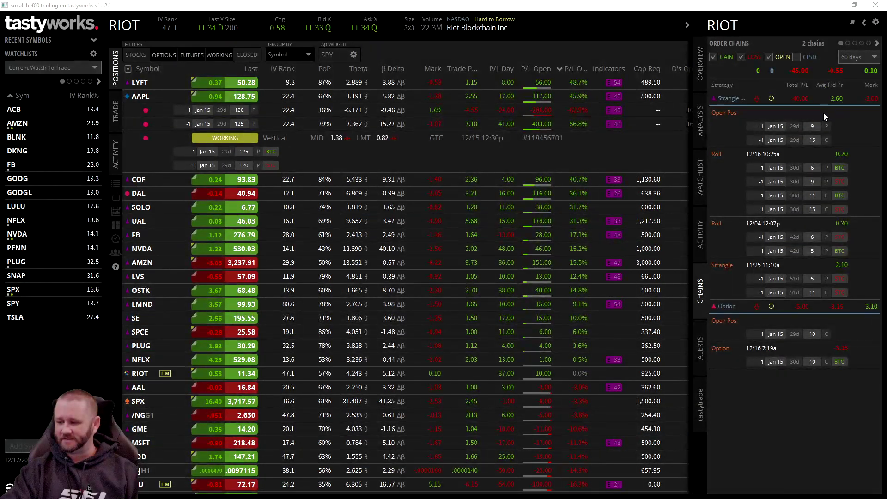
- Hide and reshow the order chains sidebar to compare RIOT's chains with the full-width positions table
{"action": "left_click", "coordinate": [687, 25]}
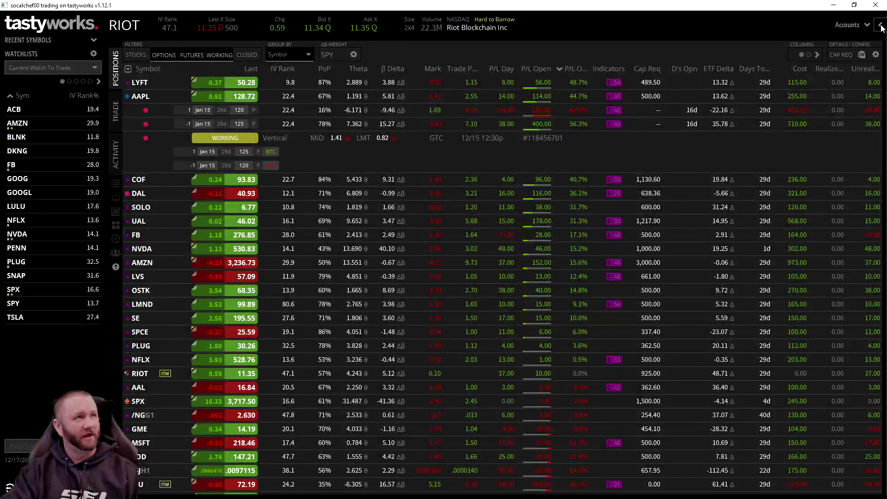
{"action": "left_click", "coordinate": [880, 27]}
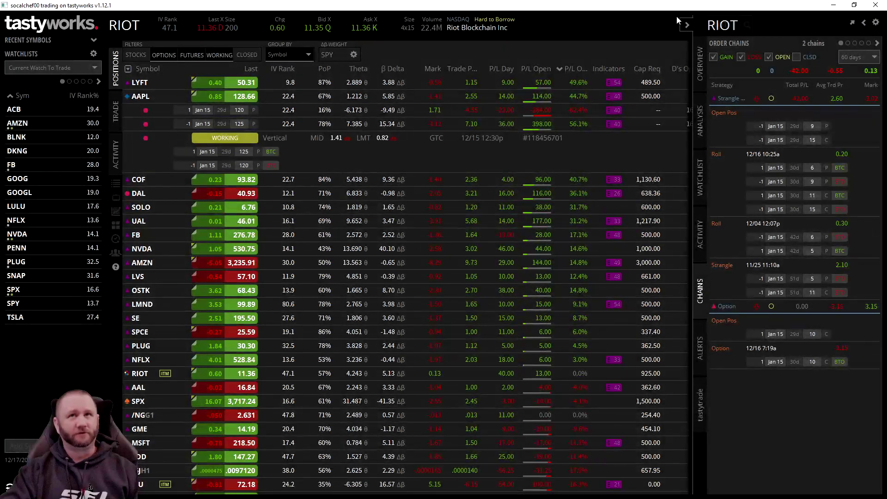
{"action": "left_click", "coordinate": [685, 25]}
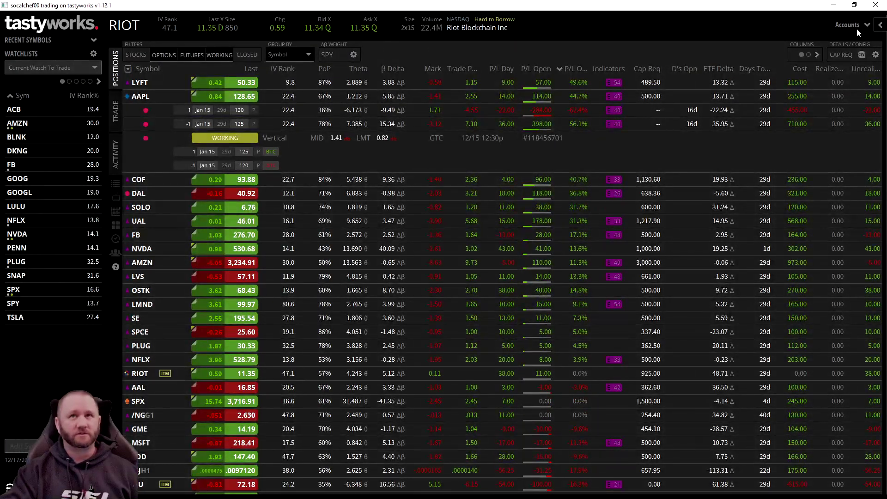
{"action": "left_click", "coordinate": [880, 25]}
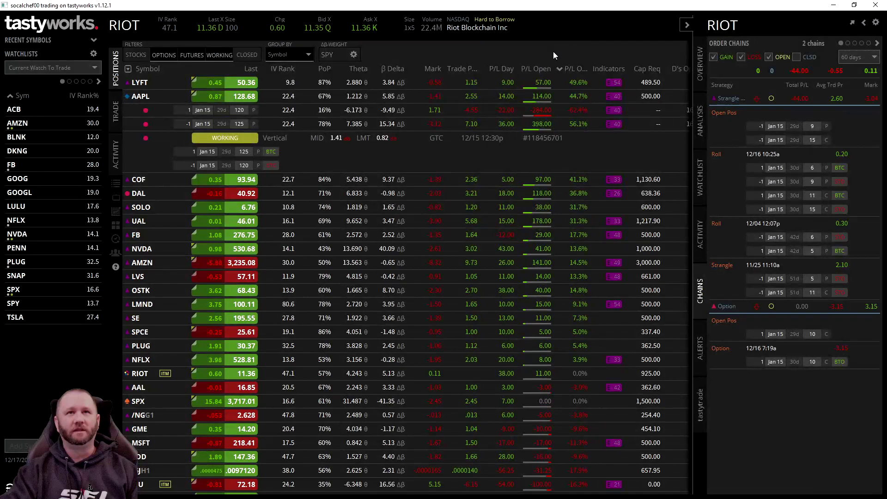
{"action": "left_click", "coordinate": [686, 25]}
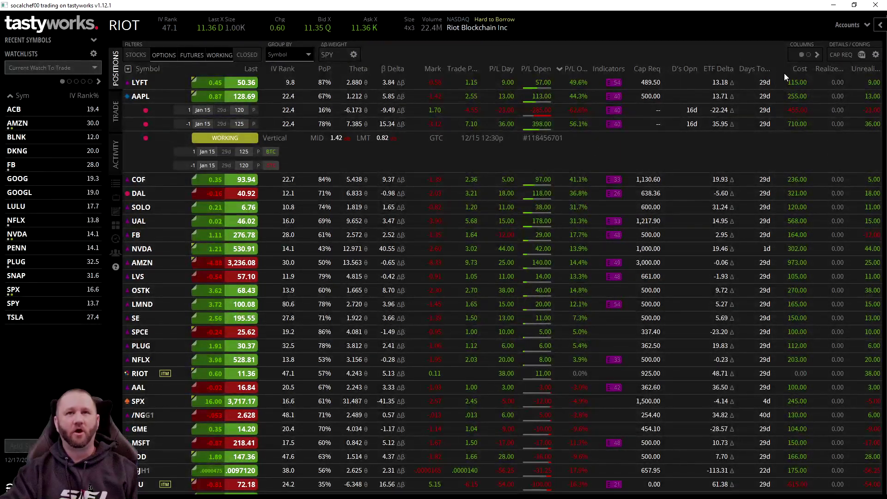
- Reopen the order chains sidebar and look up the OSTK order chain
{"action": "left_click", "coordinate": [880, 27]}
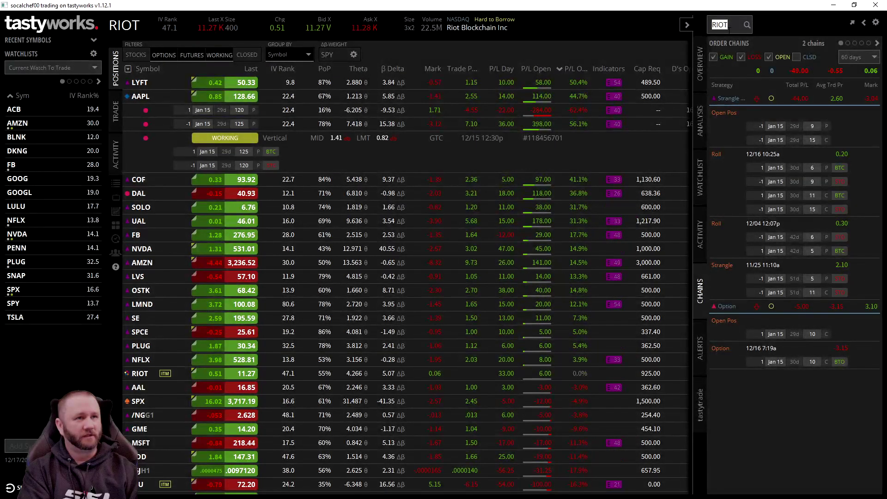
{"action": "type", "text": "OSTK"}
{"action": "key", "text": "Return"}
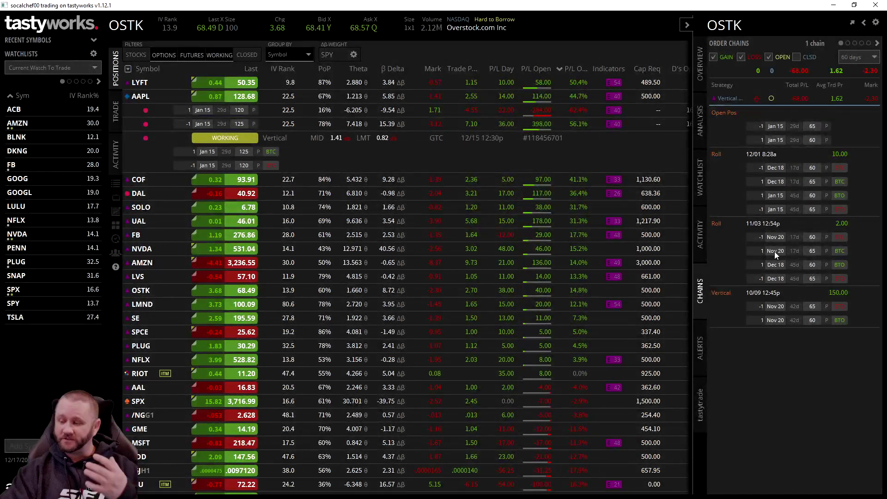
- Look up the NFLX order chain to view its iron condor and rolls
{"action": "left_click", "coordinate": [732, 26]}
{"action": "type", "text": "NFLX"}
{"action": "key", "text": "Return"}
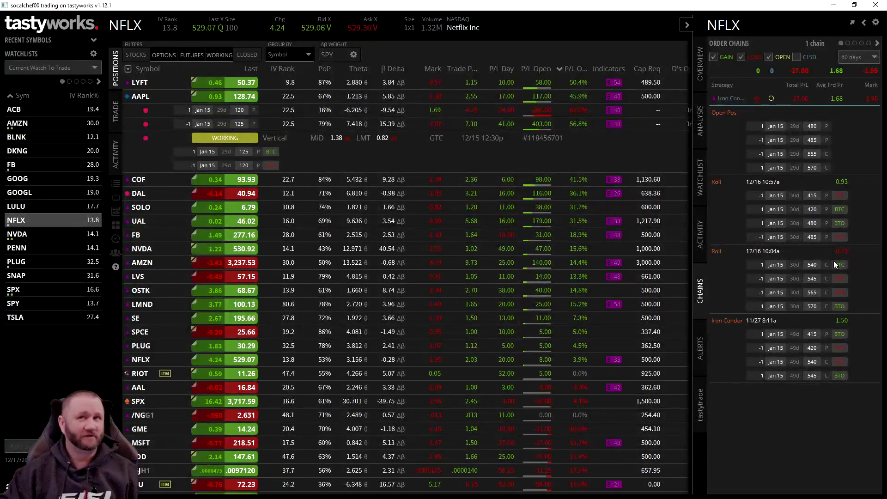
- Load WYNN in the order chains sidebar and include closed chains in the listing
{"action": "left_click", "coordinate": [723, 25]}
{"action": "type", "text": "WYNN"}
{"action": "key", "text": "Return"}
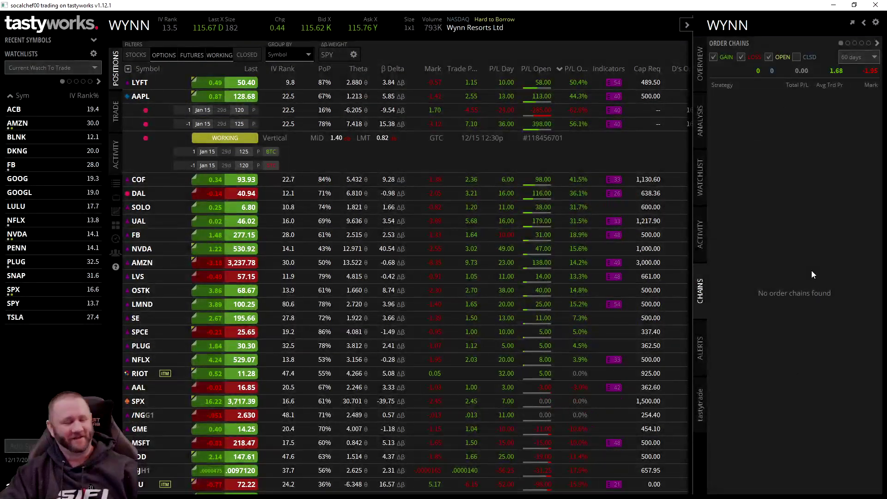
{"action": "left_click", "coordinate": [798, 56]}
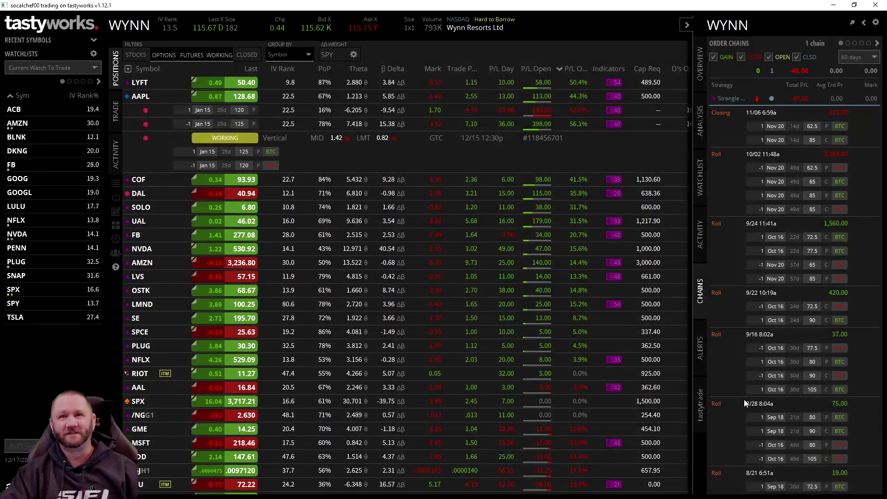
- Examine the WYNN strangle's chain from the opening trade on 5/28/20 through every roll to the 11/06 closing
{"action": "scroll", "coordinate": [804, 194], "scroll_direction": "down", "scroll_amount": 15}
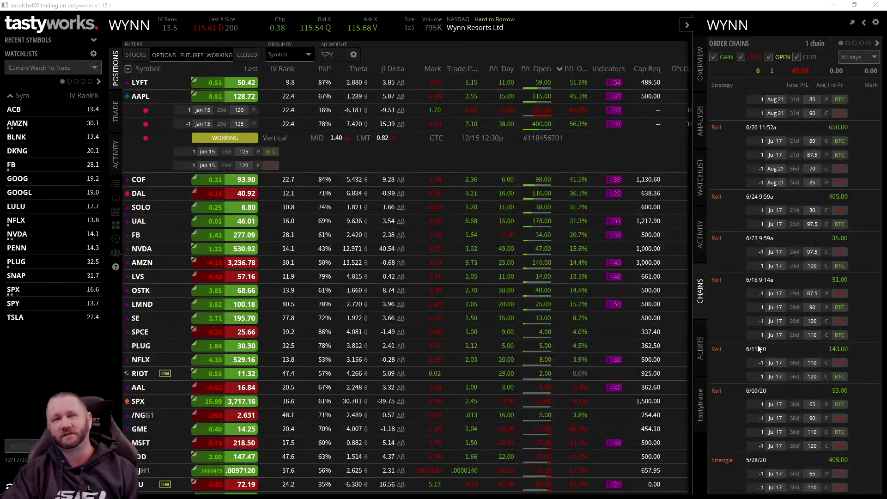
{"action": "scroll", "coordinate": [764, 436], "scroll_direction": "up", "scroll_amount": 3}
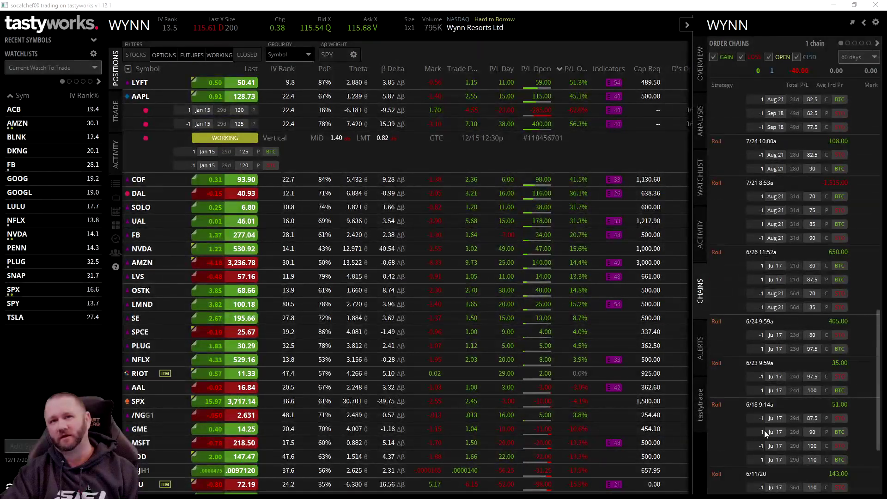
{"action": "scroll", "coordinate": [774, 283], "scroll_direction": "down", "scroll_amount": 3}
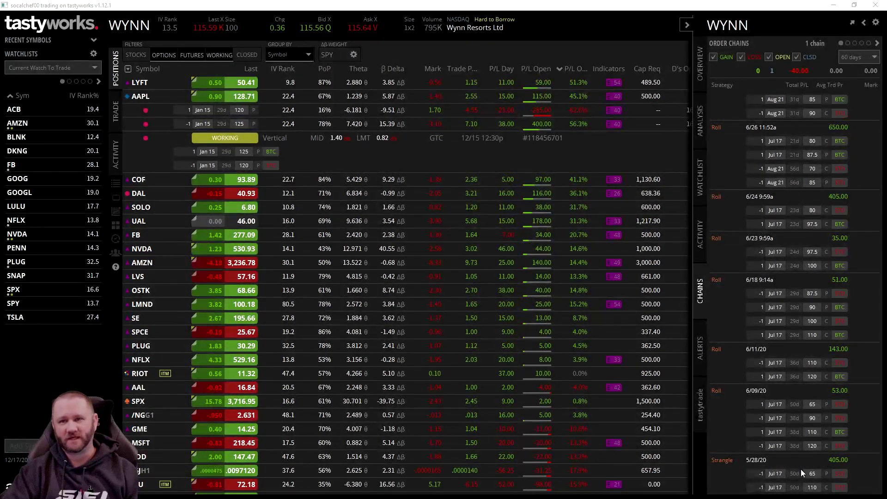
{"action": "scroll", "coordinate": [791, 443], "scroll_direction": "up", "scroll_amount": 5}
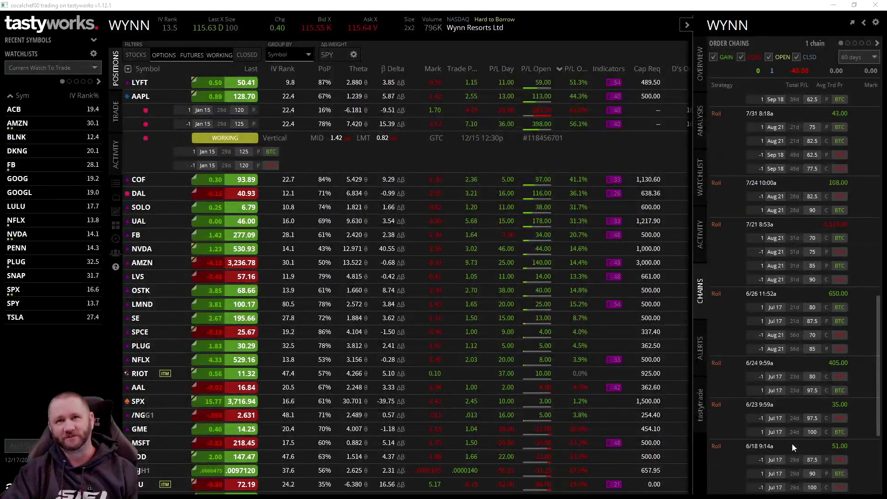
{"action": "scroll", "coordinate": [792, 444], "scroll_direction": "up", "scroll_amount": 6}
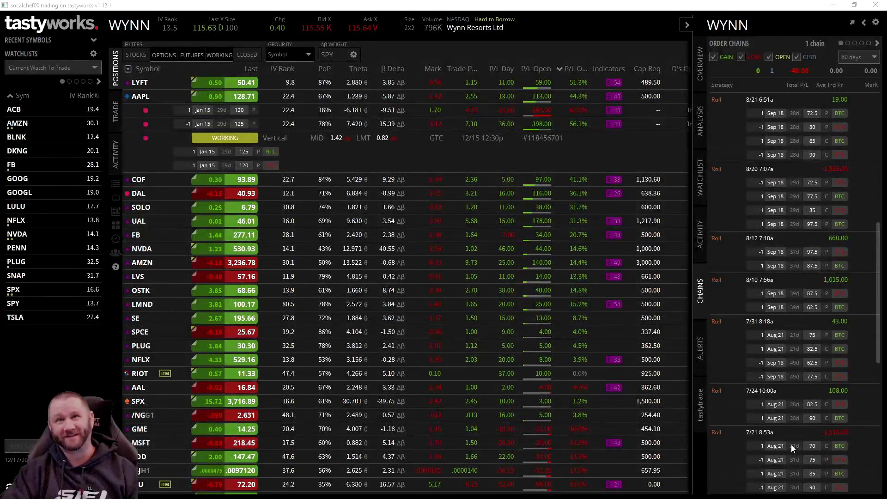
{"action": "scroll", "coordinate": [791, 445], "scroll_direction": "up", "scroll_amount": 7}
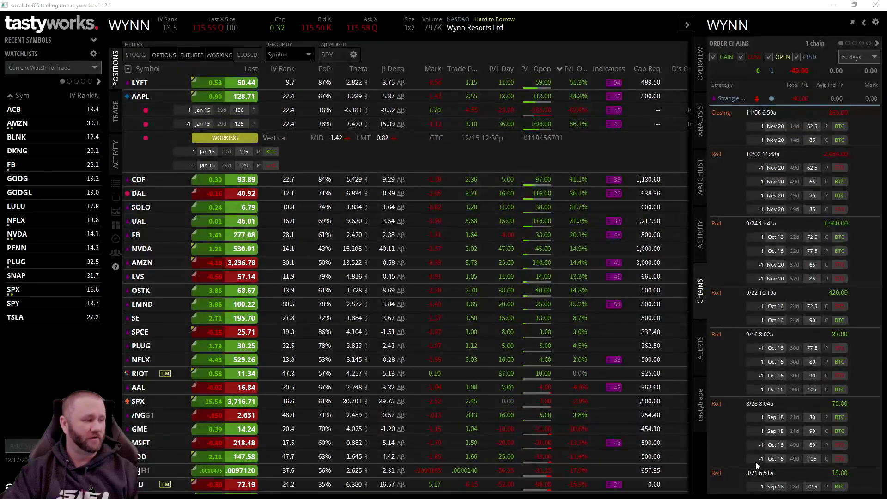
{"action": "scroll", "coordinate": [797, 251], "scroll_direction": "down", "scroll_amount": 15}
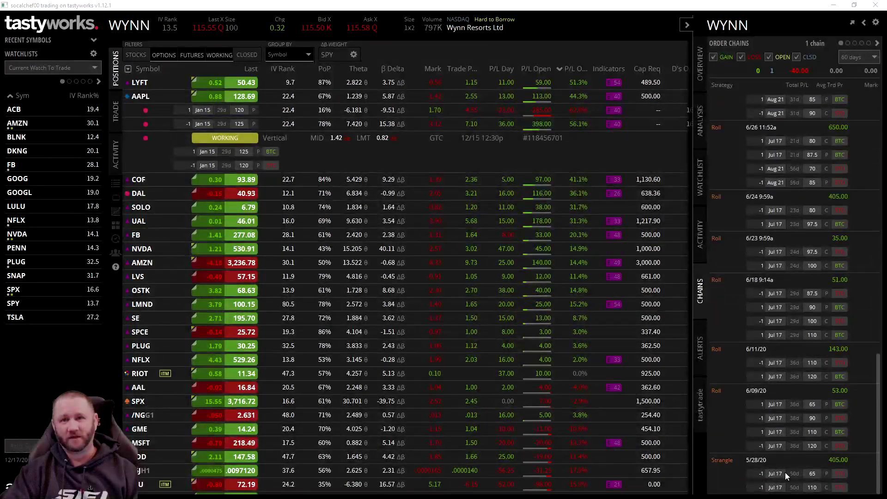
{"action": "scroll", "coordinate": [805, 440], "scroll_direction": "up", "scroll_amount": 15}
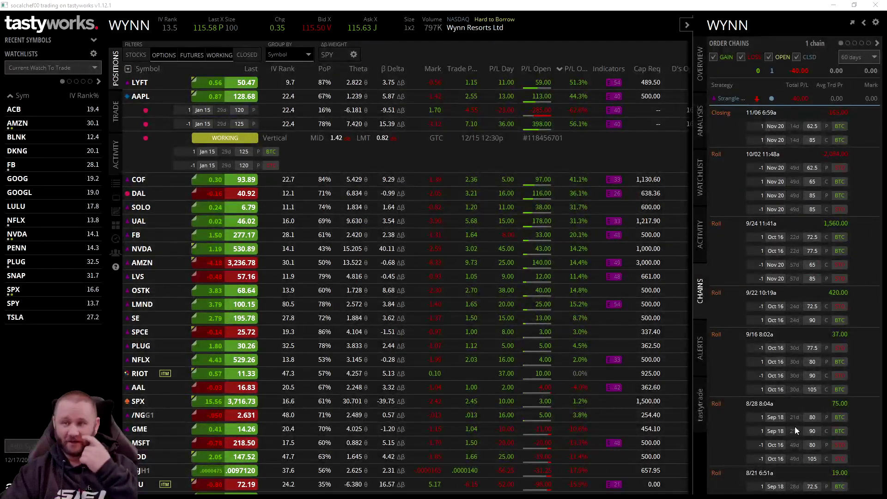
- Retrace the WYNN chain down to its opening strangle and back up to the closing order
{"action": "scroll", "coordinate": [798, 429], "scroll_direction": "down", "scroll_amount": 15}
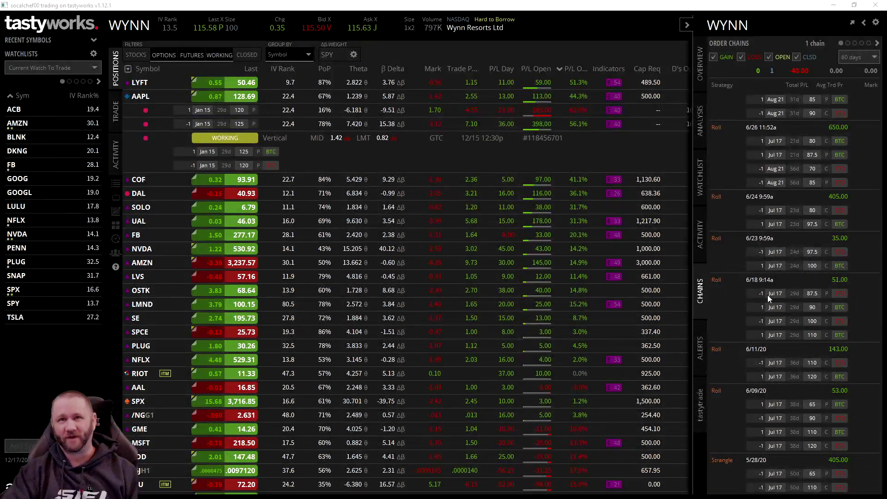
{"action": "scroll", "coordinate": [789, 315], "scroll_direction": "up", "scroll_amount": 5}
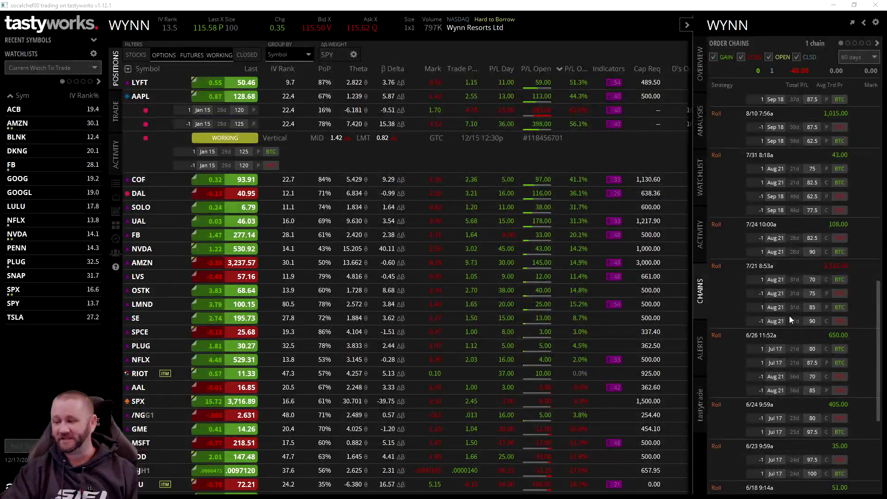
{"action": "scroll", "coordinate": [789, 315], "scroll_direction": "up", "scroll_amount": 10}
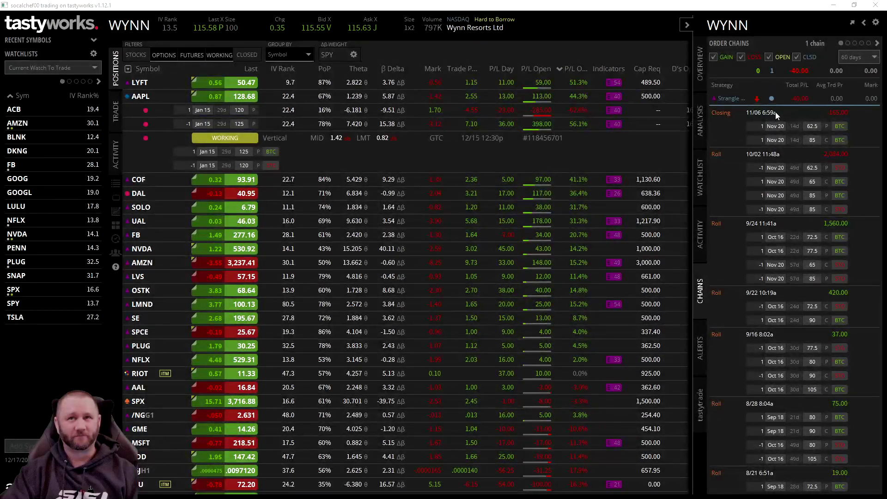
- Load TSLA in the order chains sidebar
{"action": "left_click", "coordinate": [725, 25]}
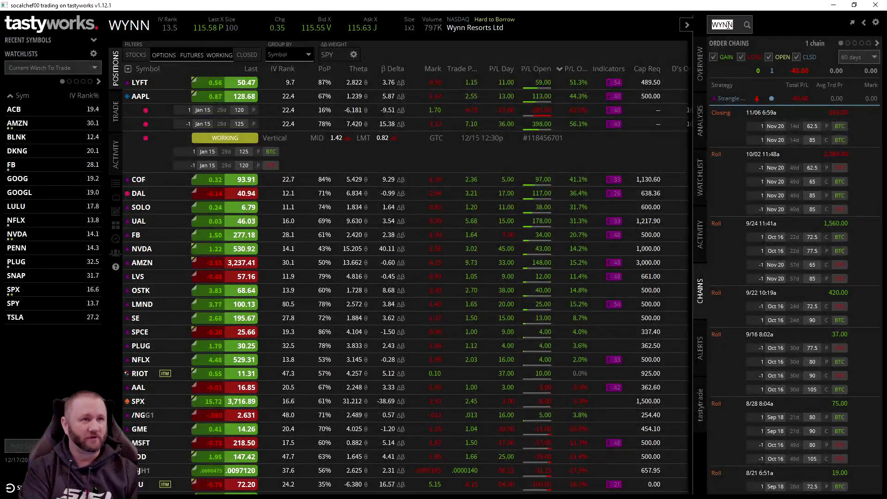
{"action": "type", "text": "TSLA"}
{"action": "key", "text": "Return"}
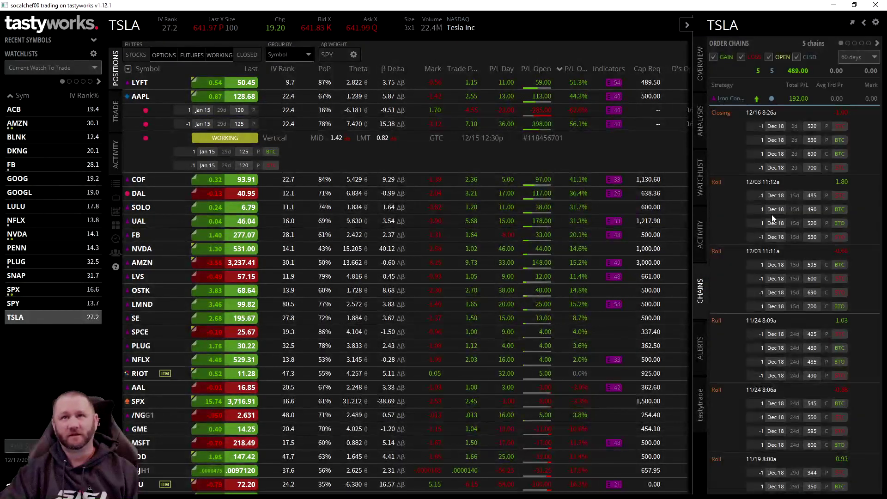
- Examine TSLA's closed verticals and its iron condor, following the condor's rolls from the 11/12 opening to the 12/16 closing
{"action": "scroll", "coordinate": [767, 339], "scroll_direction": "down", "scroll_amount": 10}
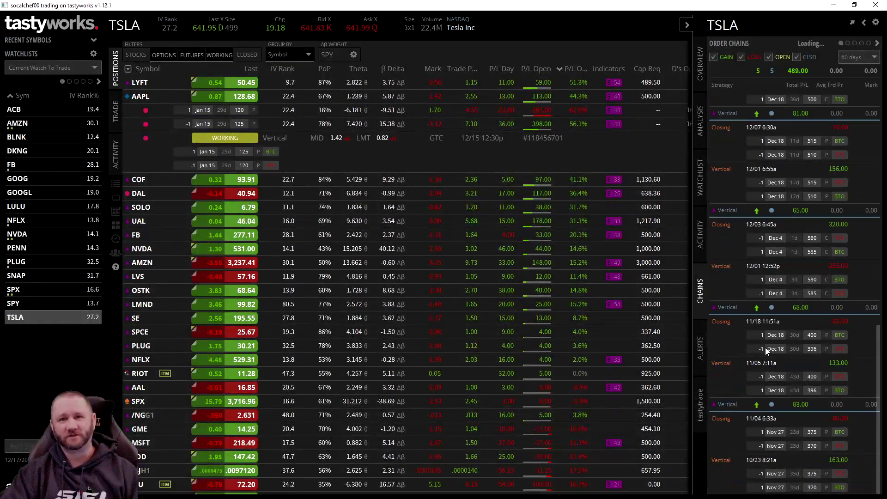
{"action": "scroll", "coordinate": [747, 372], "scroll_direction": "up", "scroll_amount": 3}
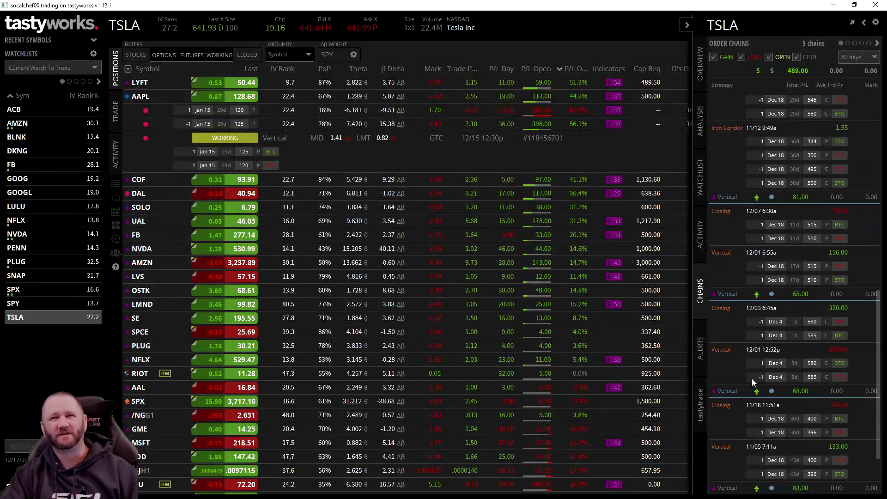
{"action": "scroll", "coordinate": [792, 395], "scroll_direction": "up", "scroll_amount": 3}
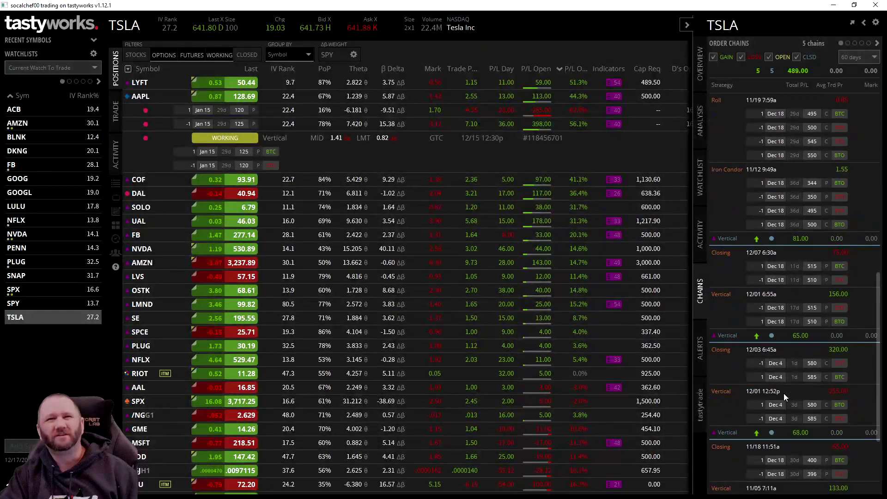
{"action": "scroll", "coordinate": [783, 393], "scroll_direction": "up", "scroll_amount": 3}
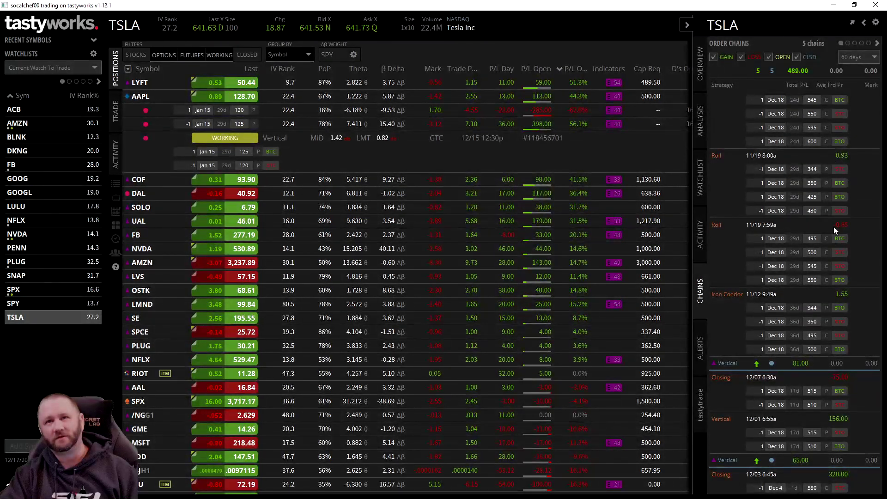
{"action": "scroll", "coordinate": [805, 220], "scroll_direction": "up", "scroll_amount": 4}
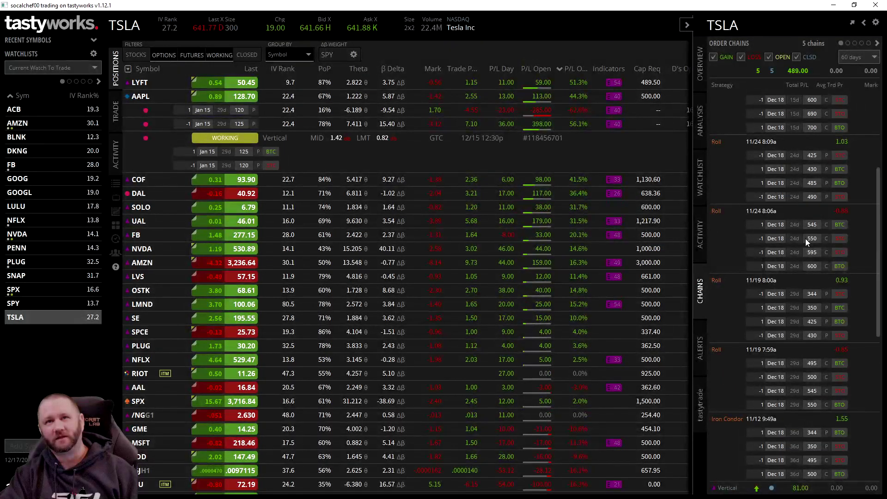
{"action": "scroll", "coordinate": [806, 240], "scroll_direction": "up", "scroll_amount": 3}
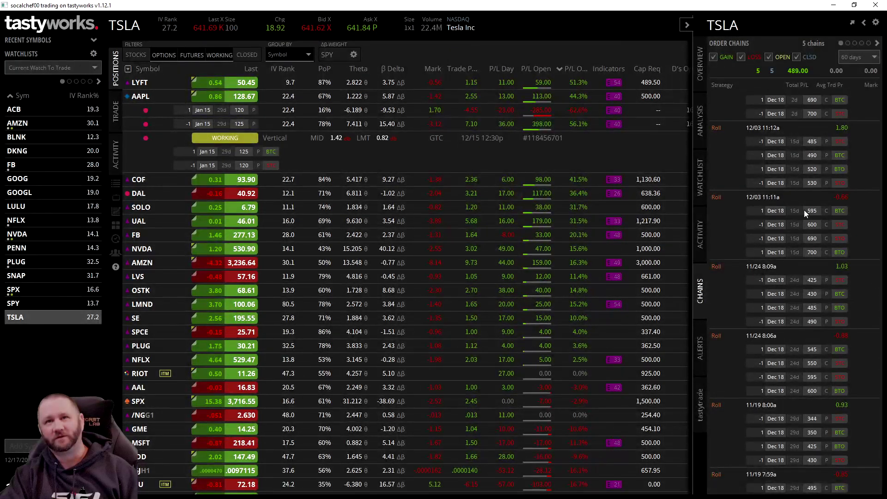
{"action": "scroll", "coordinate": [803, 211], "scroll_direction": "up", "scroll_amount": 3}
{"action": "scroll", "coordinate": [804, 212], "scroll_direction": "up", "scroll_amount": 1}
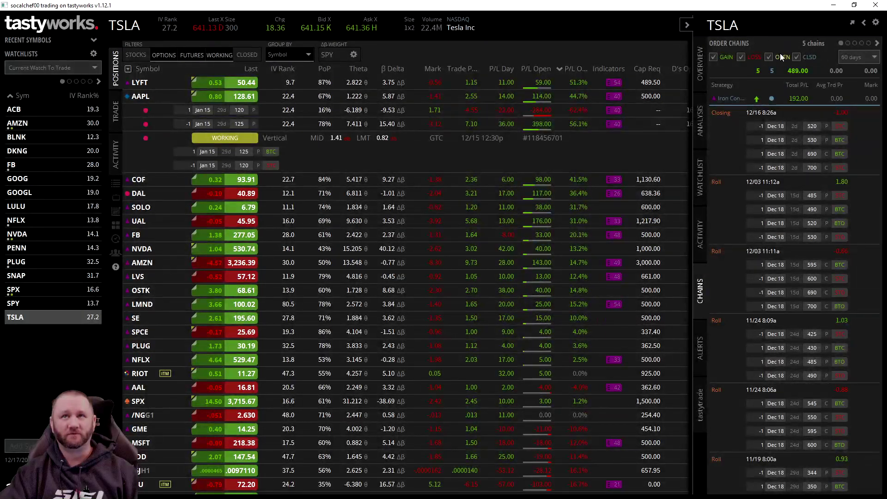
- Exclude closed chains from the TSLA listing and hide the order chains sidebar
{"action": "left_click", "coordinate": [796, 57]}
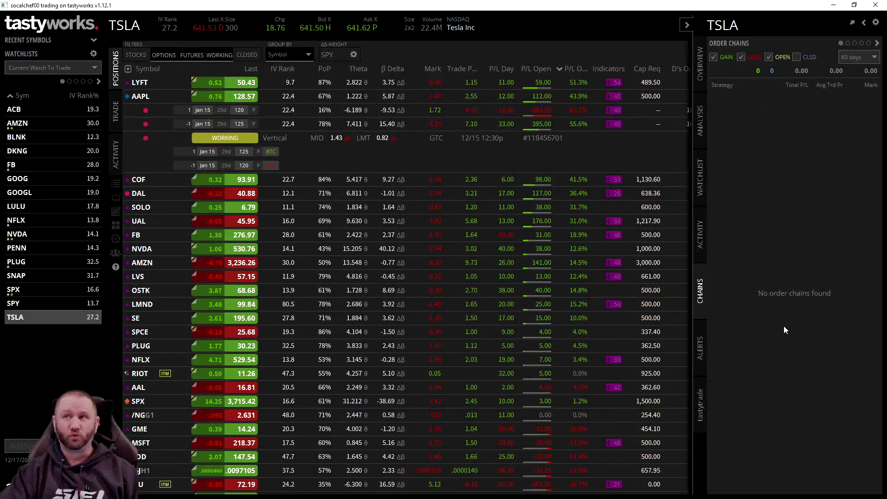
{"action": "left_click", "coordinate": [687, 25]}
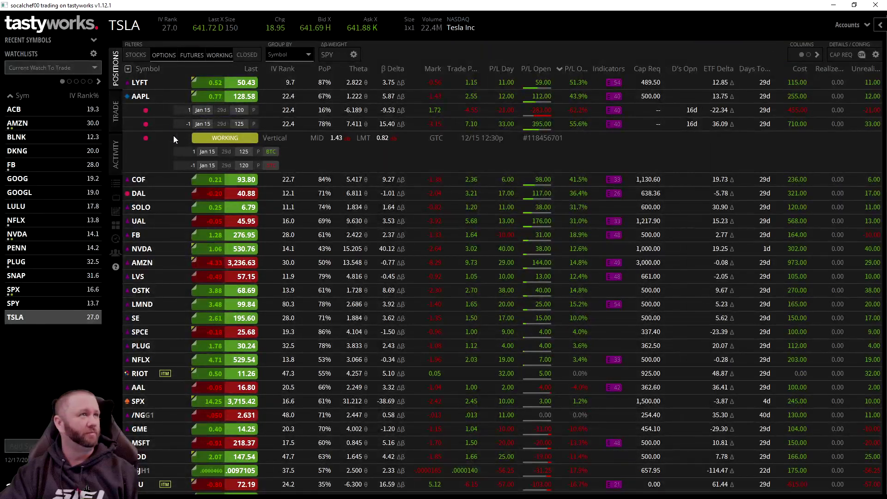
- Collapse the AAPL position, and expand AMZN to review its legs and working orders while grouped by symbol
{"action": "left_click", "coordinate": [145, 96]}
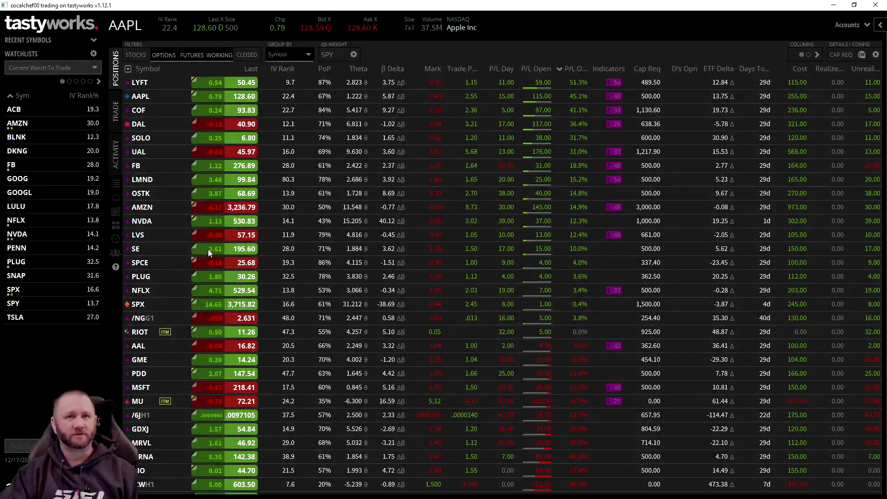
{"action": "left_click", "coordinate": [231, 207]}
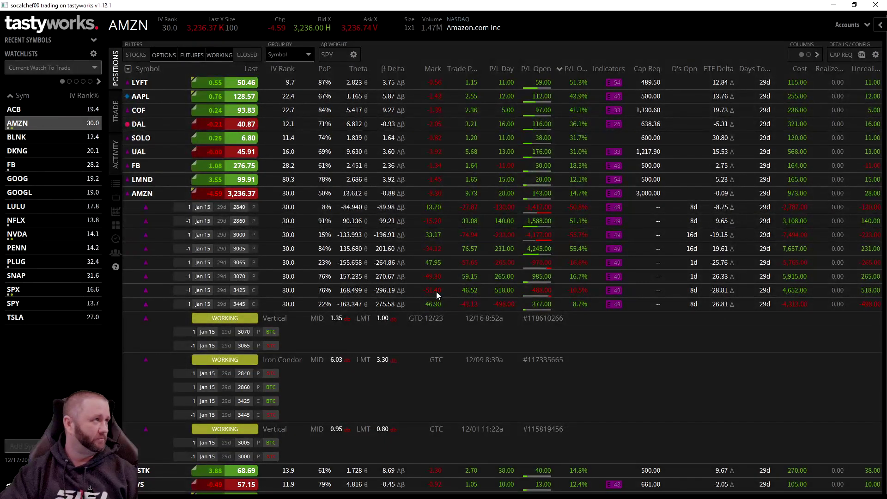
{"action": "scroll", "coordinate": [404, 293], "scroll_direction": "down", "scroll_amount": 2}
{"action": "scroll", "coordinate": [405, 292], "scroll_direction": "up", "scroll_amount": 2}
{"action": "left_click", "coordinate": [148, 193]}
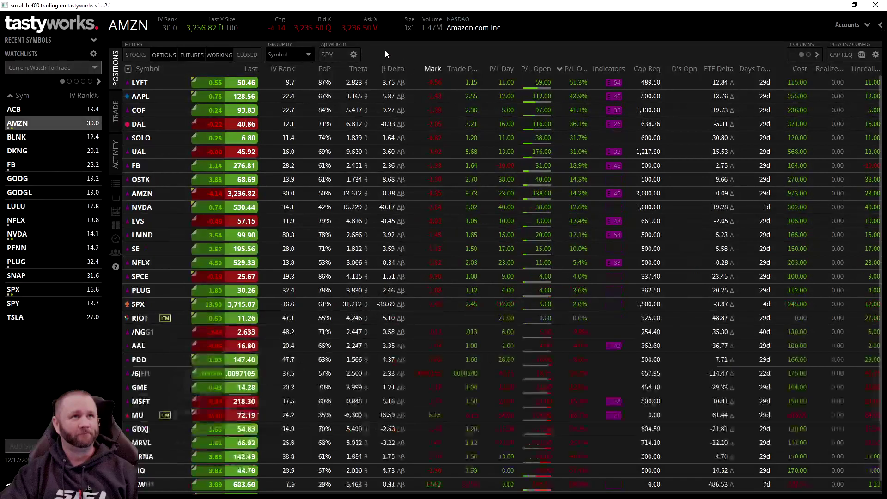
- Group the positions by Order Chains and re-sort them by open P/L percentage, highest first
{"action": "left_click", "coordinate": [285, 55]}
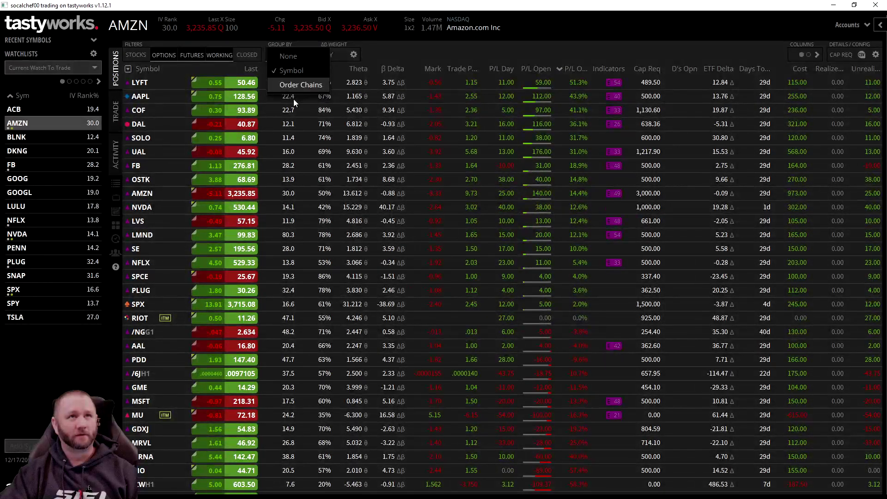
{"action": "left_click", "coordinate": [286, 85]}
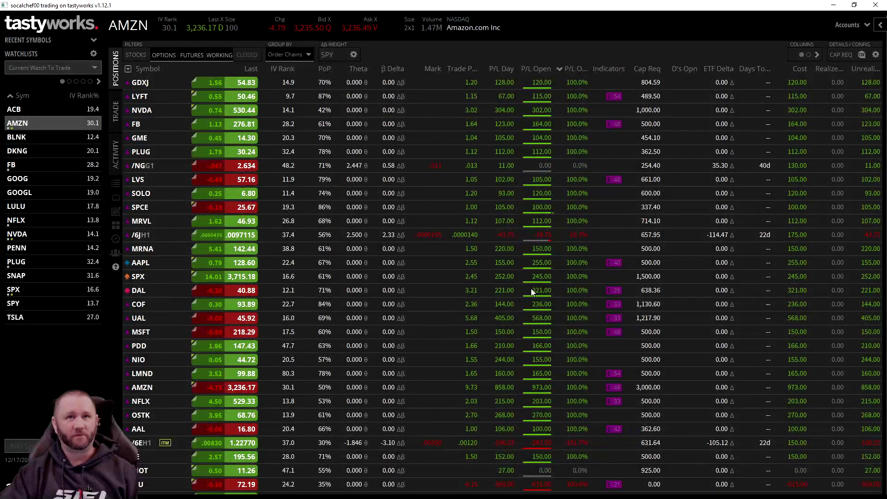
{"action": "scroll", "coordinate": [365, 270], "scroll_direction": "down", "scroll_amount": 1}
{"action": "scroll", "coordinate": [358, 272], "scroll_direction": "up", "scroll_amount": 1}
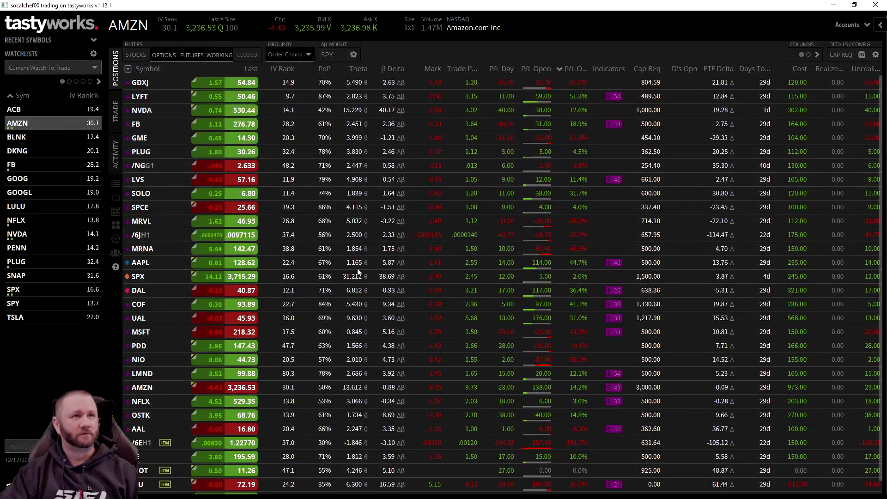
{"action": "left_click", "coordinate": [569, 70]}
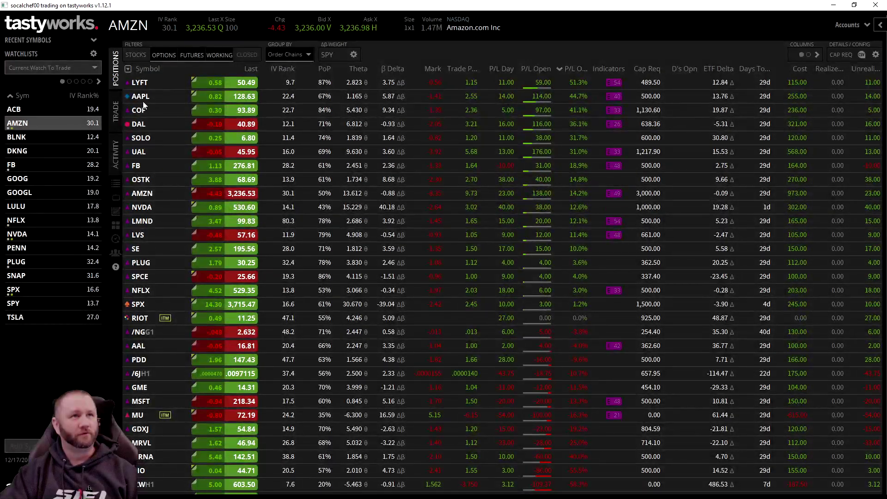
- Expand AMZN to view its verticals and iron condor as separate chains, and collapse it again
{"action": "left_click", "coordinate": [141, 194]}
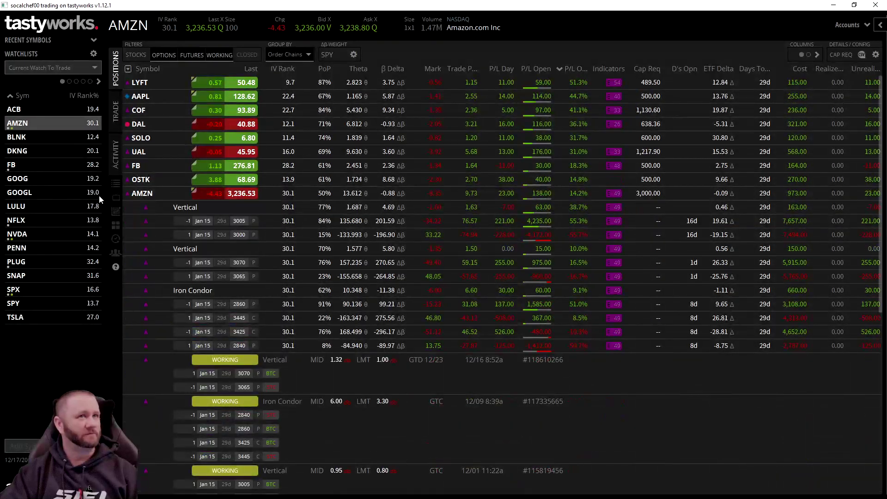
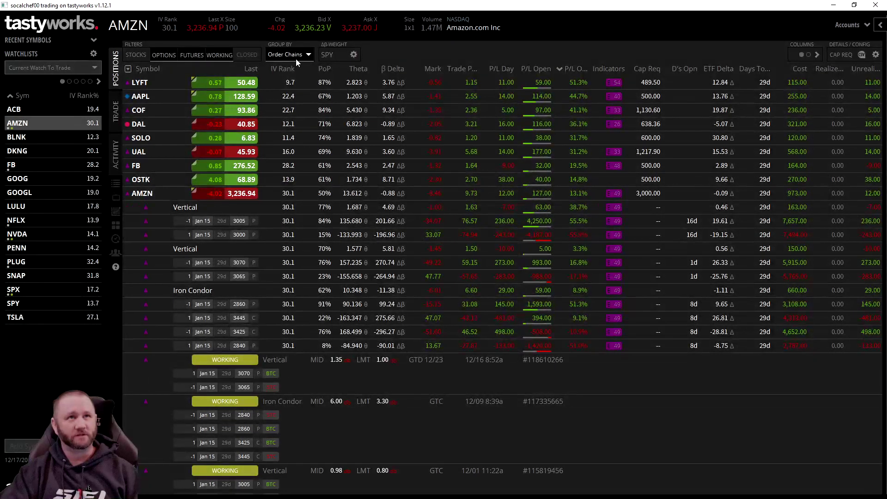
{"action": "left_click", "coordinate": [150, 367]}
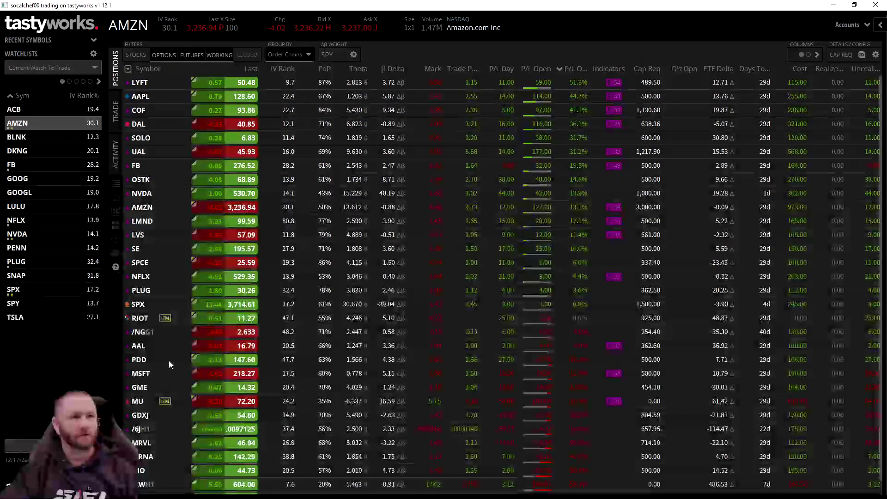
- Expand RIOT, highlight the legs of its rolled strangle and its single long call, and collapse the position
{"action": "left_click", "coordinate": [148, 318]}
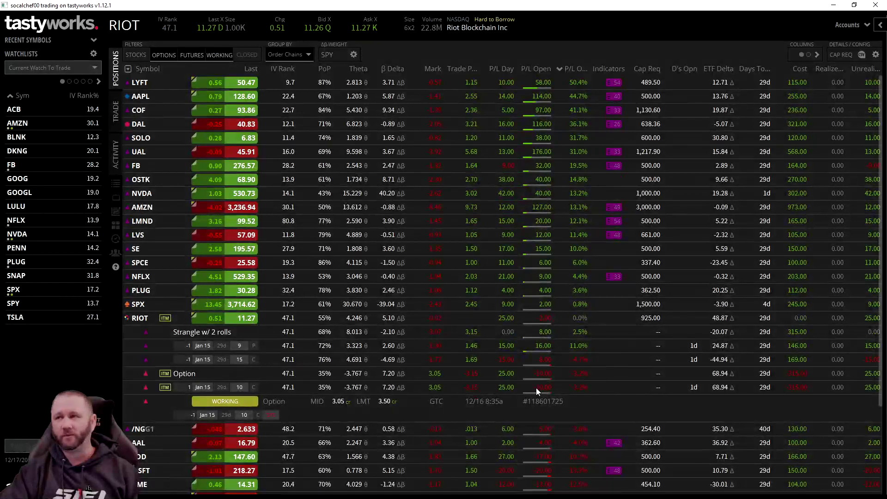
{"action": "scroll", "coordinate": [187, 266], "scroll_direction": "down", "scroll_amount": 1}
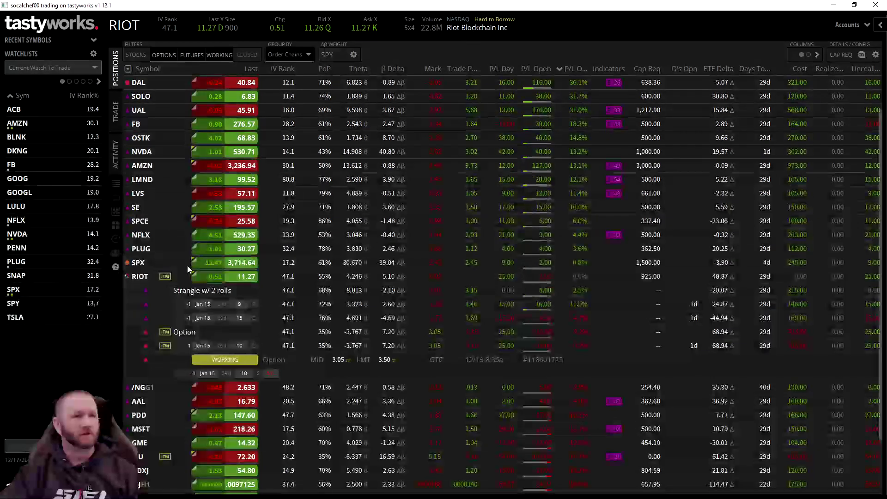
{"action": "left_click", "coordinate": [214, 304]}
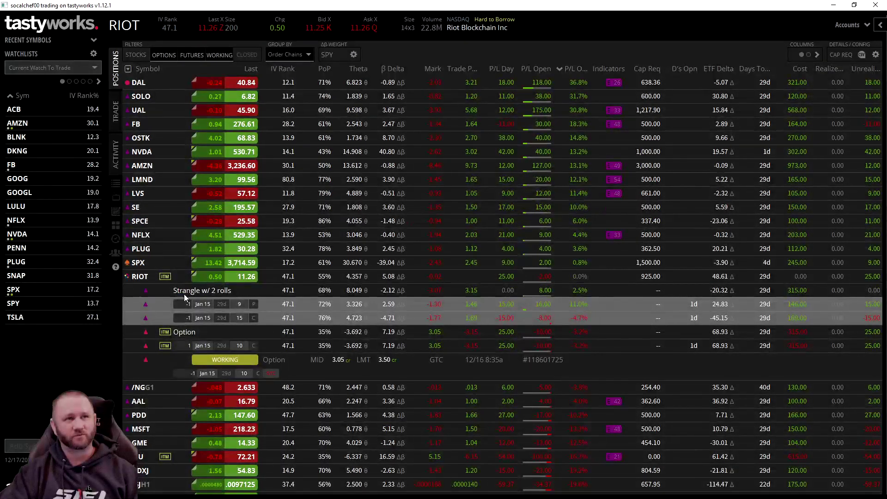
{"action": "left_click", "coordinate": [189, 345]}
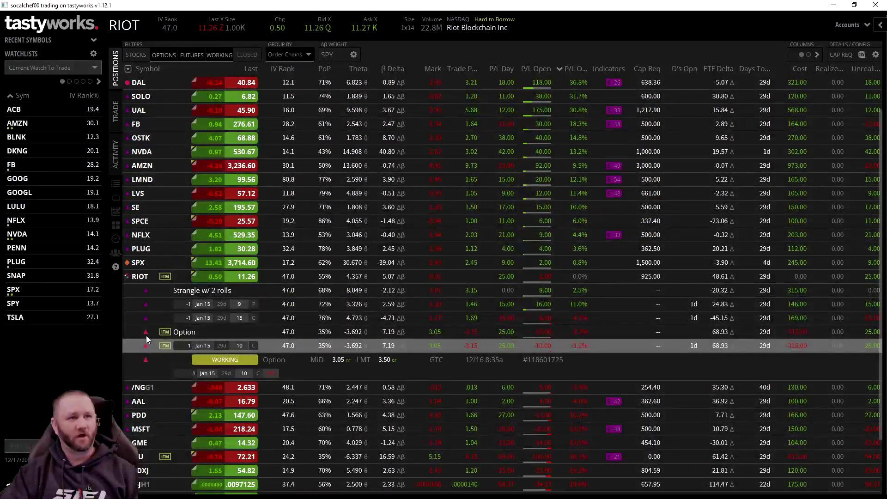
{"action": "left_click", "coordinate": [217, 342]}
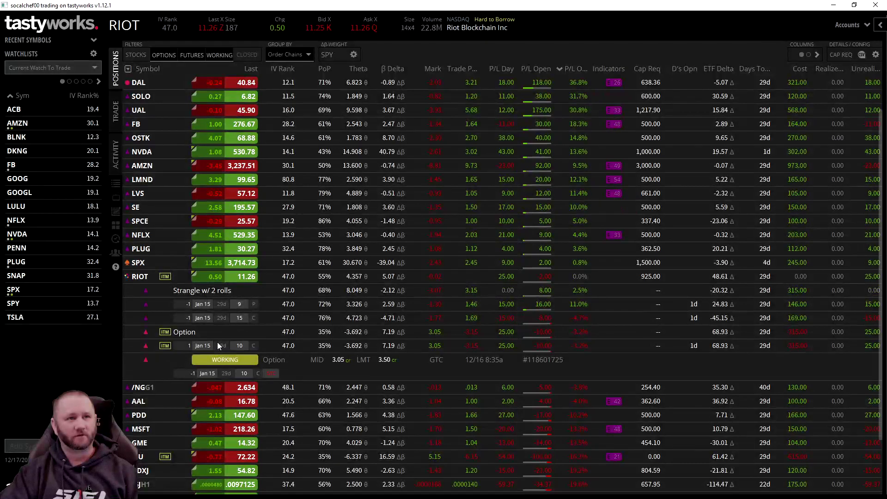
{"action": "left_click", "coordinate": [144, 276]}
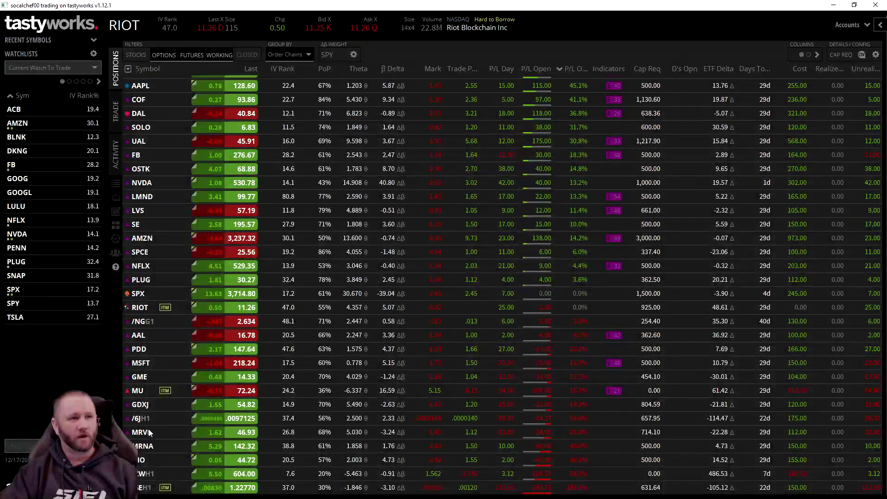
- Check the NIO position's order chain grouping and return to the full positions list
{"action": "left_click", "coordinate": [200, 461]}
{"action": "left_click", "coordinate": [150, 378]}
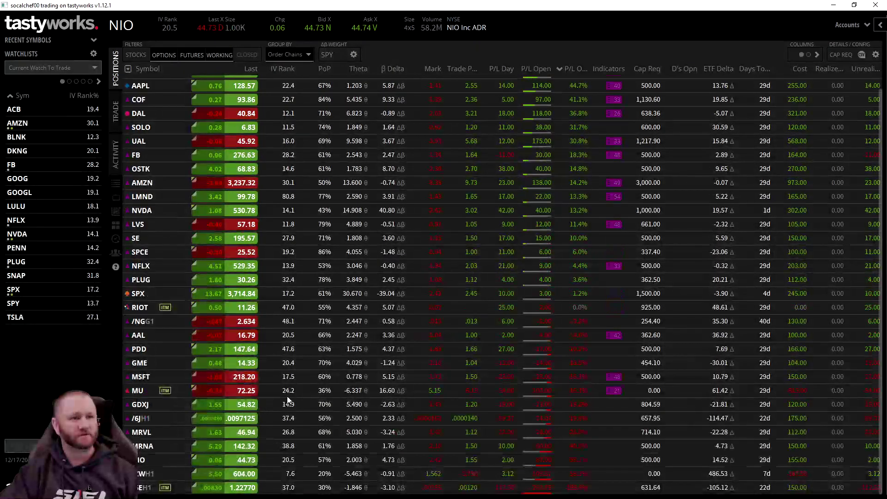
{"action": "scroll", "coordinate": [199, 342], "scroll_direction": "up", "scroll_amount": 1}
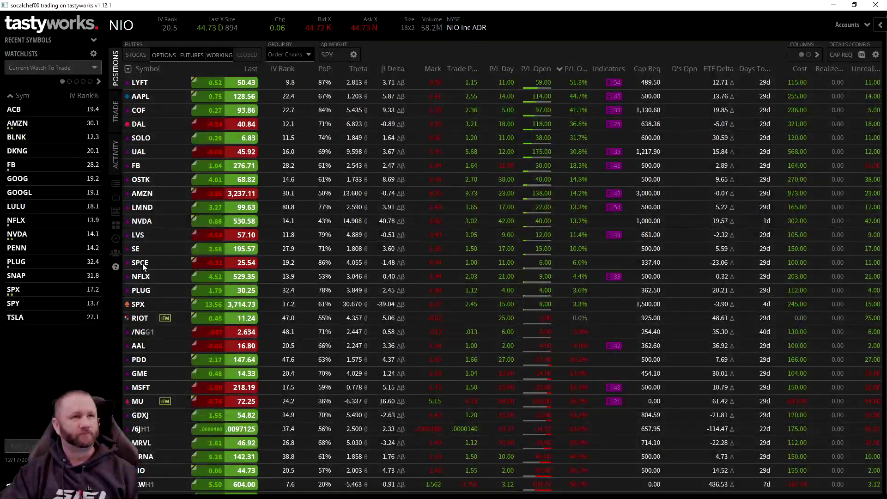
- Expand NVDA and highlight legs of its Jan 15 iron condor and Dec 18 vertical to compare the two chains
{"action": "left_click", "coordinate": [245, 221]}
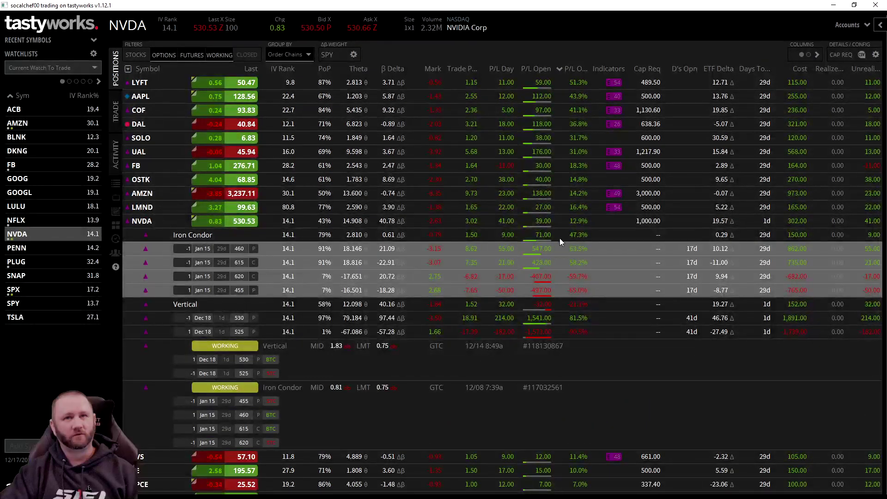
{"action": "left_click", "coordinate": [213, 322]}
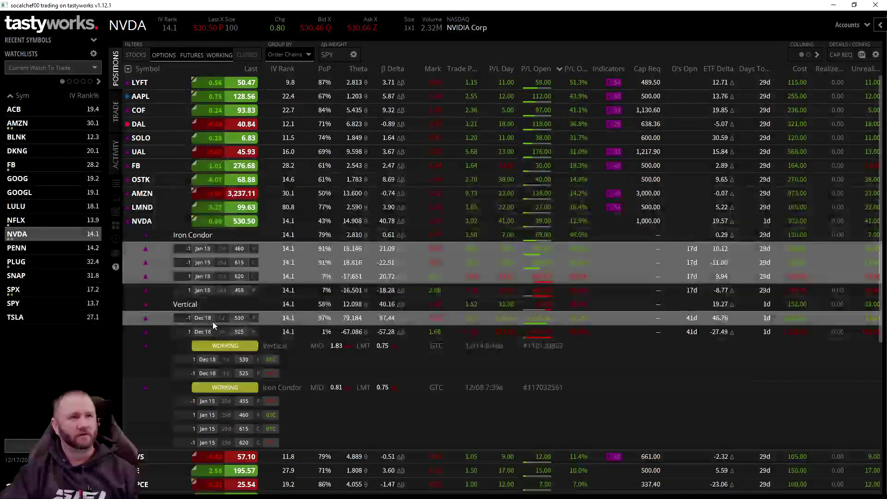
{"action": "left_click", "coordinate": [224, 278], "text": "ctrl"}
{"action": "left_click", "coordinate": [227, 250], "text": "ctrl"}
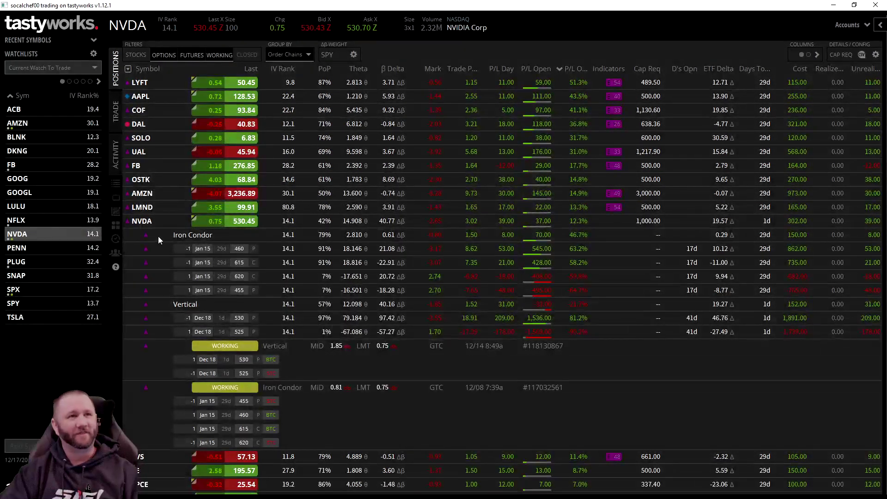
- Collapse NVDA, expand COF and highlight the Jan 15 85 put leg of its rolled strangle
{"action": "left_click", "coordinate": [149, 222]}
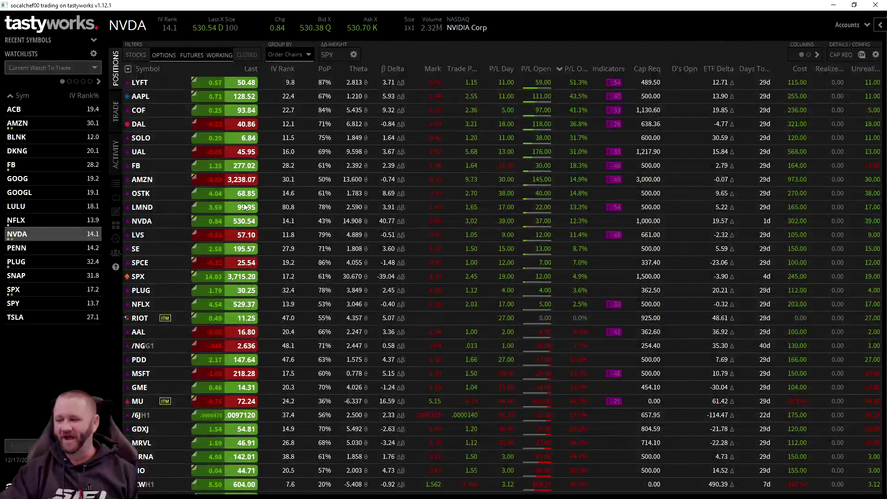
{"action": "left_click", "coordinate": [154, 109]}
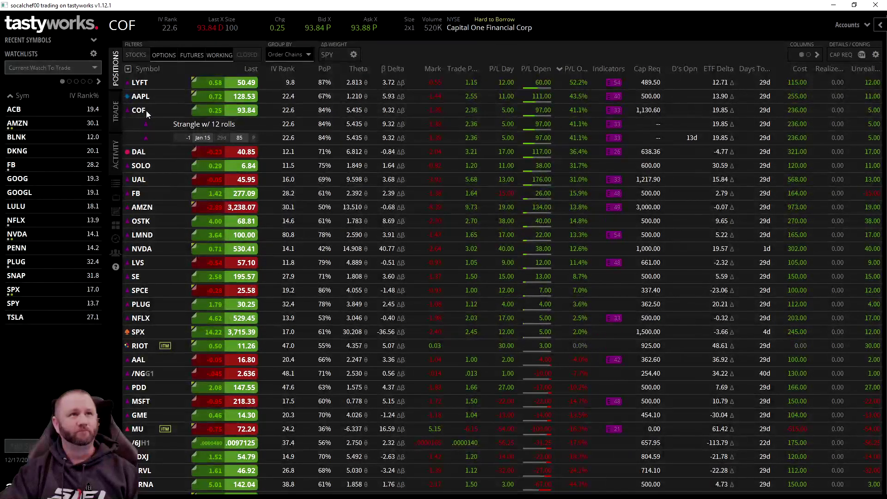
{"action": "left_click", "coordinate": [181, 136]}
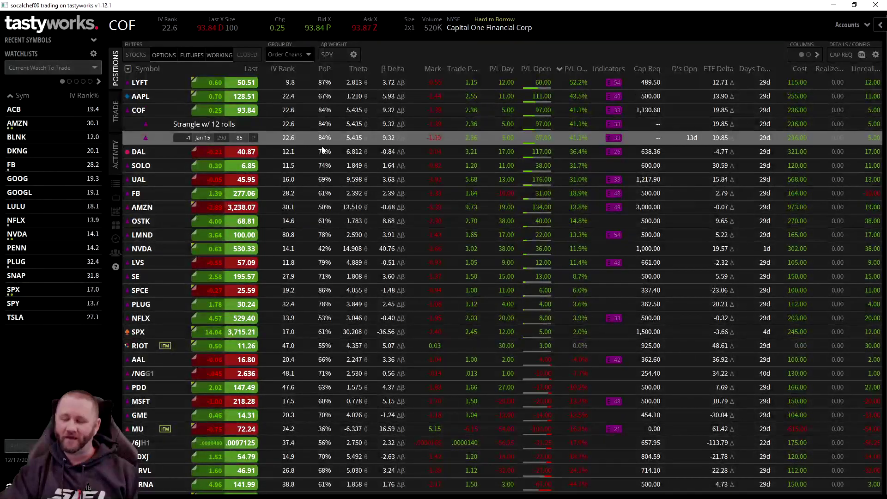
{"action": "left_click", "coordinate": [218, 138]}
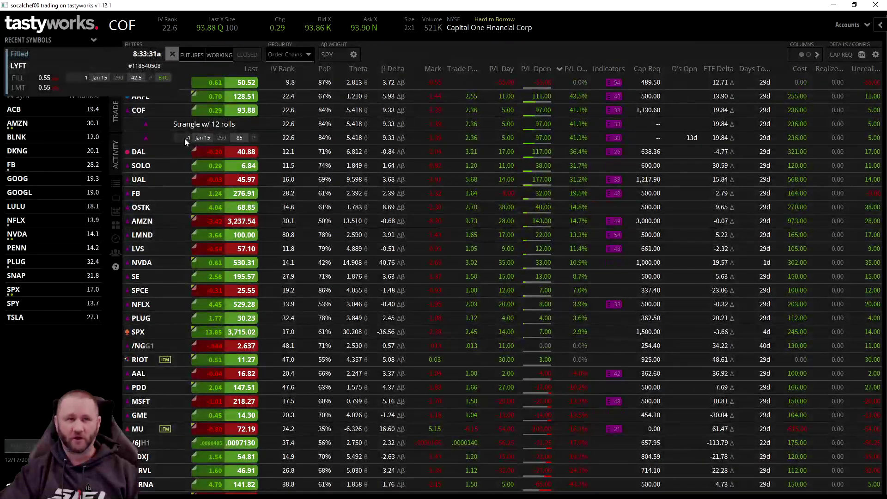
{"action": "left_click", "coordinate": [154, 137]}
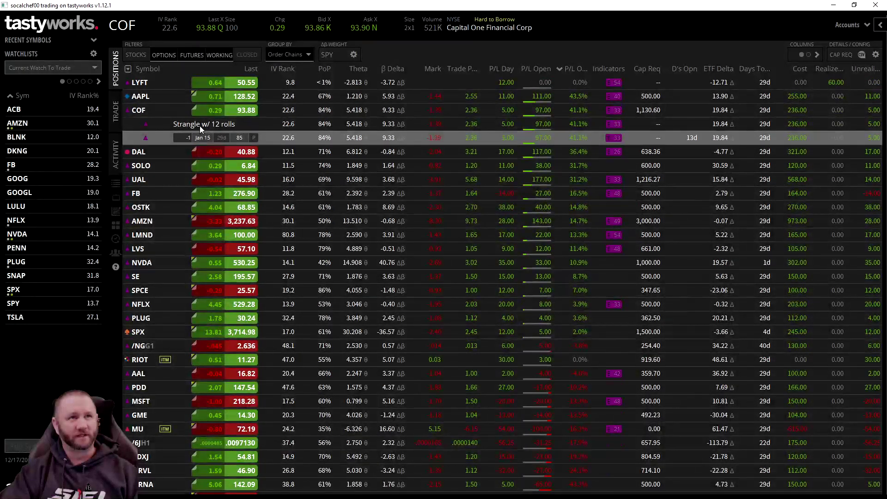
- Review COF's full order chain in the sidebar, back to the original 8/24 strangle, and close the sidebar and the COF position
{"action": "left_click", "coordinate": [880, 26]}
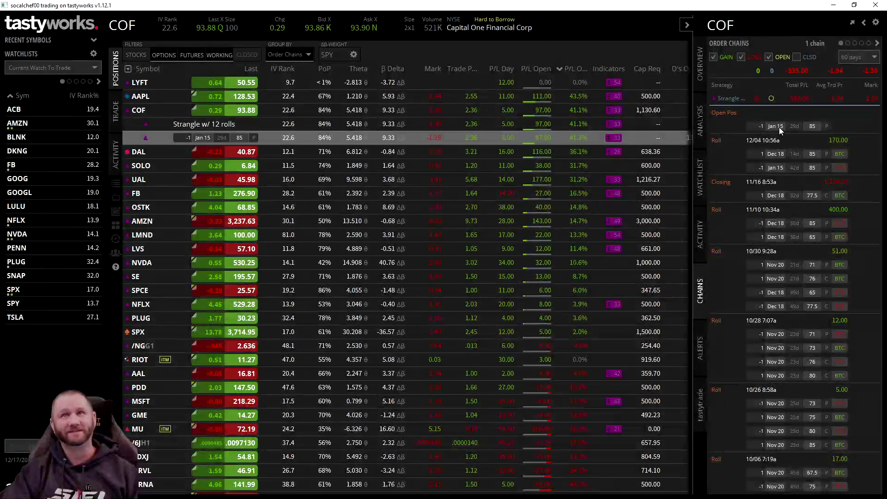
{"action": "scroll", "coordinate": [744, 278], "scroll_direction": "down", "scroll_amount": 10}
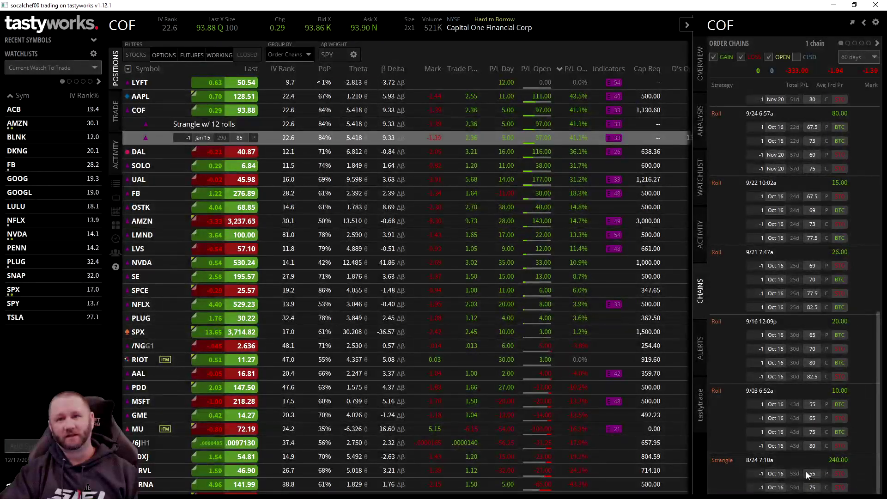
{"action": "scroll", "coordinate": [779, 458], "scroll_direction": "up", "scroll_amount": 3}
{"action": "scroll", "coordinate": [780, 458], "scroll_direction": "down", "scroll_amount": 3}
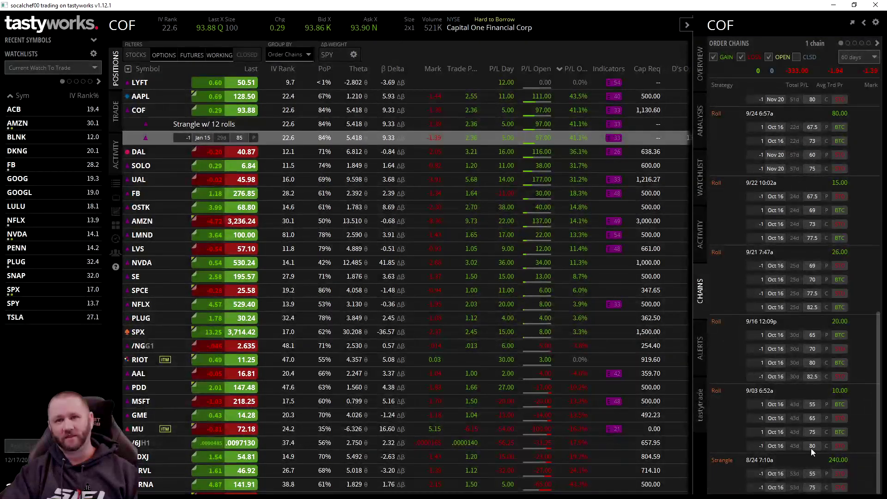
{"action": "scroll", "coordinate": [810, 446], "scroll_direction": "up", "scroll_amount": 3}
{"action": "scroll", "coordinate": [798, 290], "scroll_direction": "up", "scroll_amount": 5}
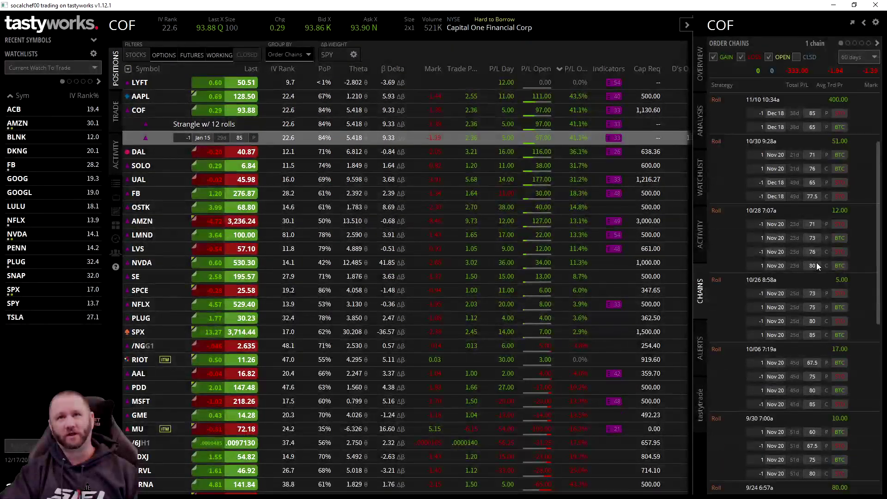
{"action": "scroll", "coordinate": [762, 194], "scroll_direction": "up", "scroll_amount": 2}
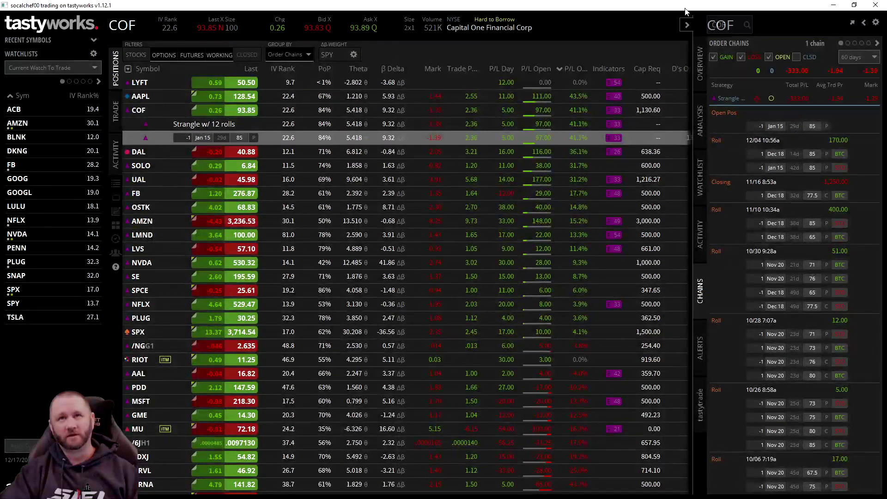
{"action": "left_click", "coordinate": [689, 25]}
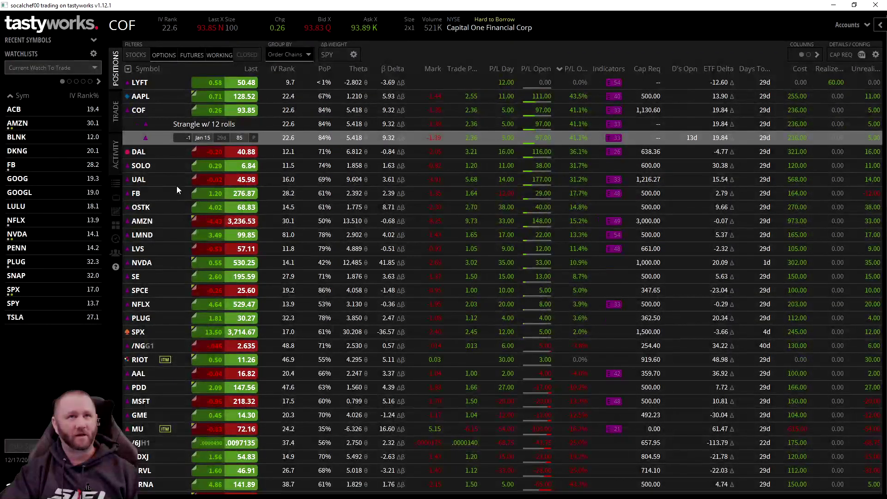
{"action": "left_click", "coordinate": [148, 111]}
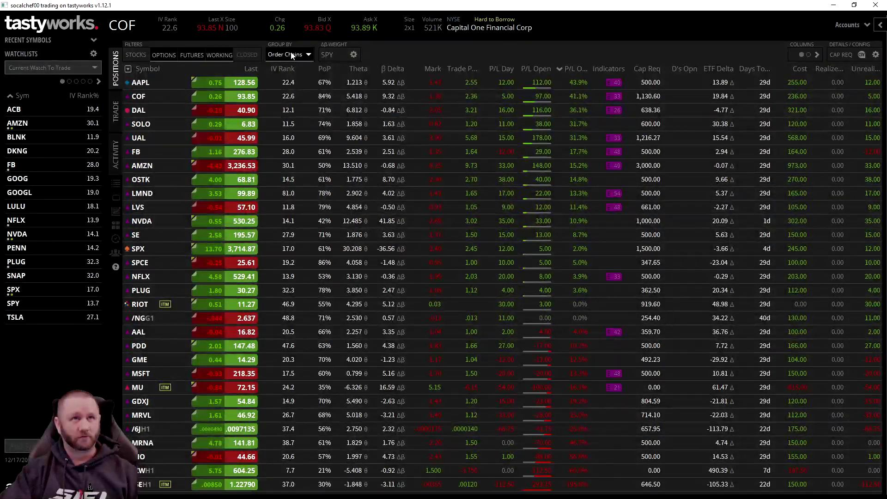
- Include stock holdings in the positions list and group the list by Symbol
{"action": "left_click", "coordinate": [137, 55]}
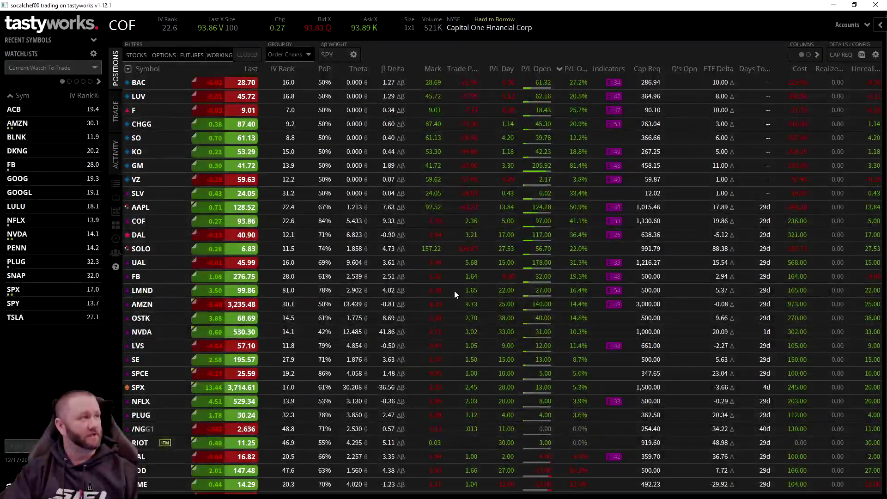
{"action": "left_click", "coordinate": [286, 55]}
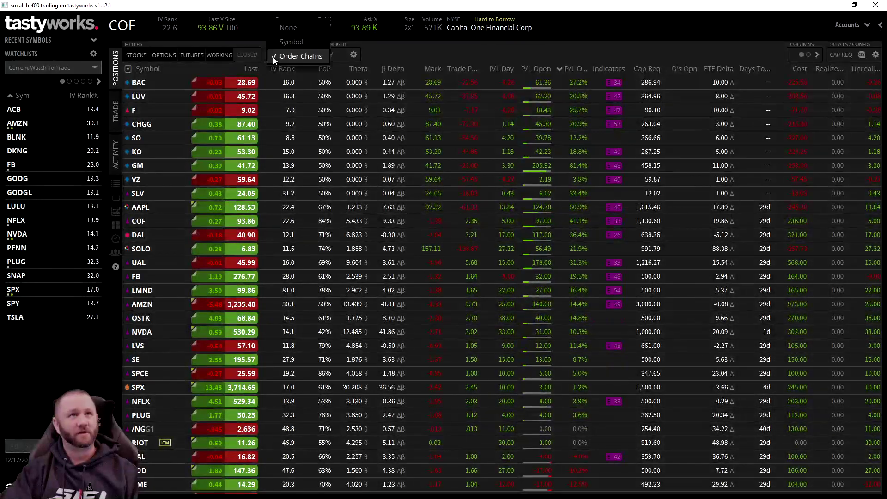
{"action": "left_click", "coordinate": [292, 42]}
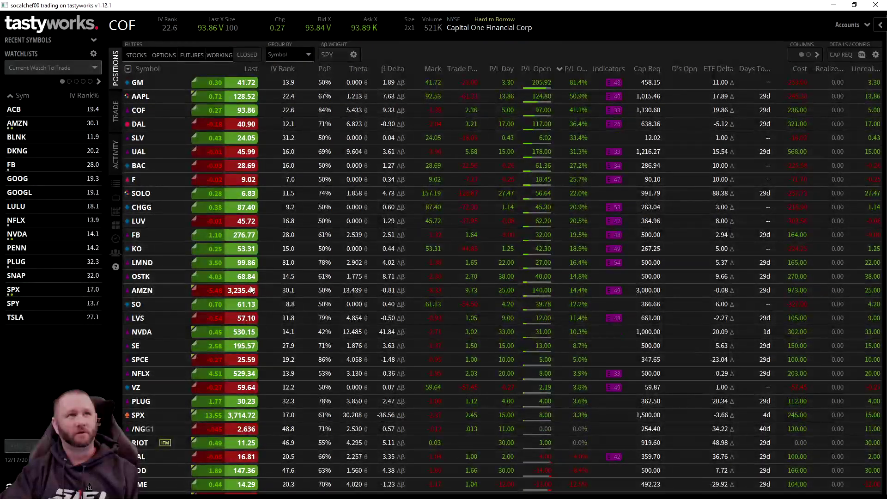
- Filter out options and stocks in the positions list, and restore the options view grouped by Order Chains
{"action": "left_click", "coordinate": [164, 55]}
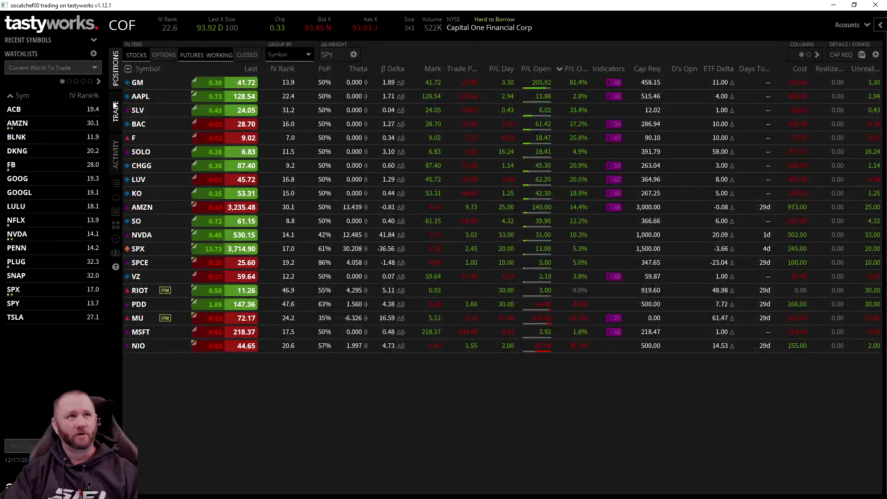
{"action": "left_click", "coordinate": [137, 55]}
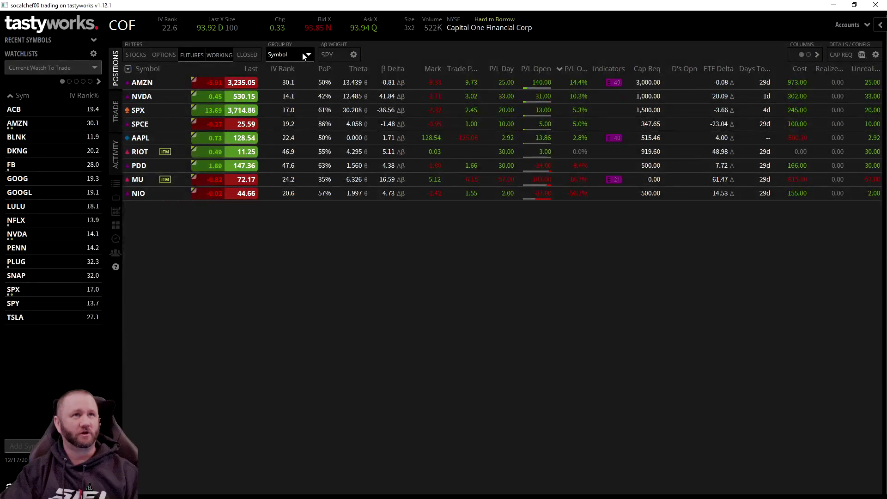
{"action": "left_click", "coordinate": [166, 53]}
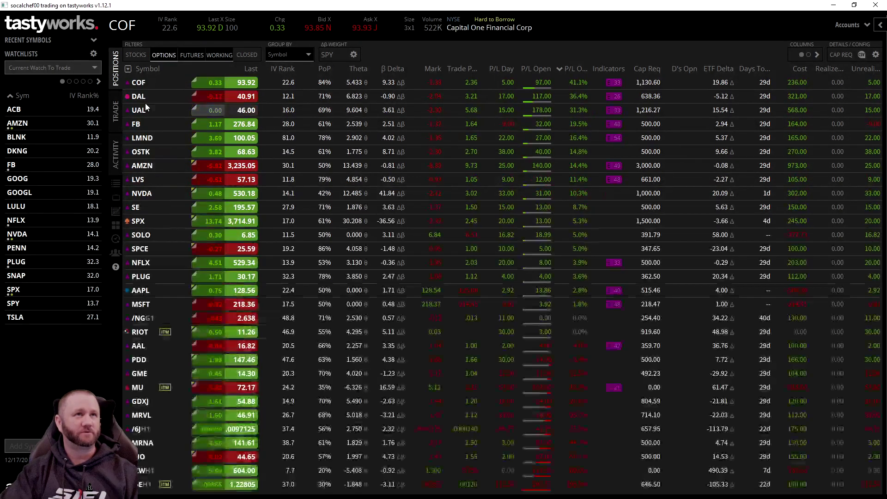
{"action": "left_click", "coordinate": [295, 56]}
{"action": "left_click", "coordinate": [299, 70]}
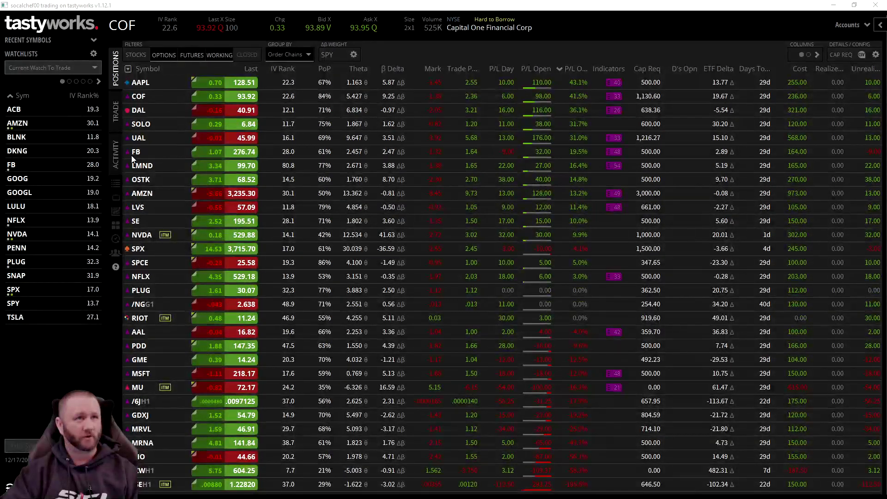
- Examine the Dec 23 and Dec 21 iron condors under SPX, collapse it, and expand MSFT to view its vertical
{"action": "left_click", "coordinate": [147, 249]}
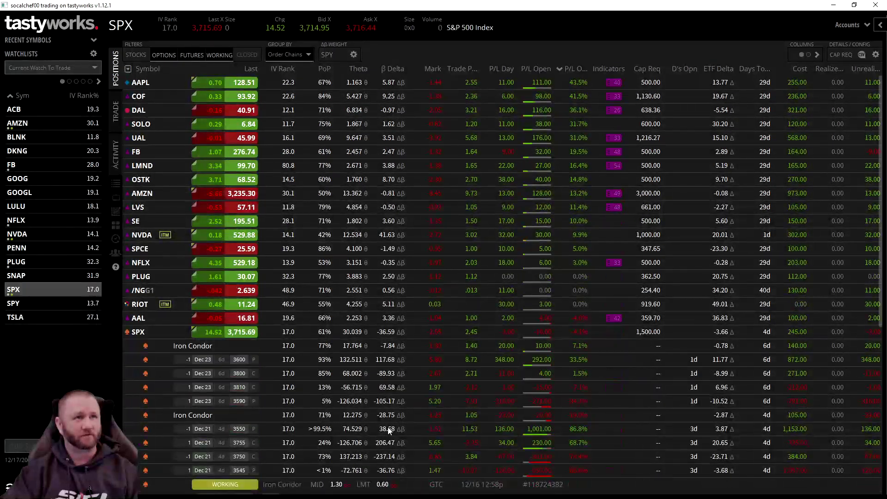
{"action": "scroll", "coordinate": [300, 333], "scroll_direction": "down", "scroll_amount": 3}
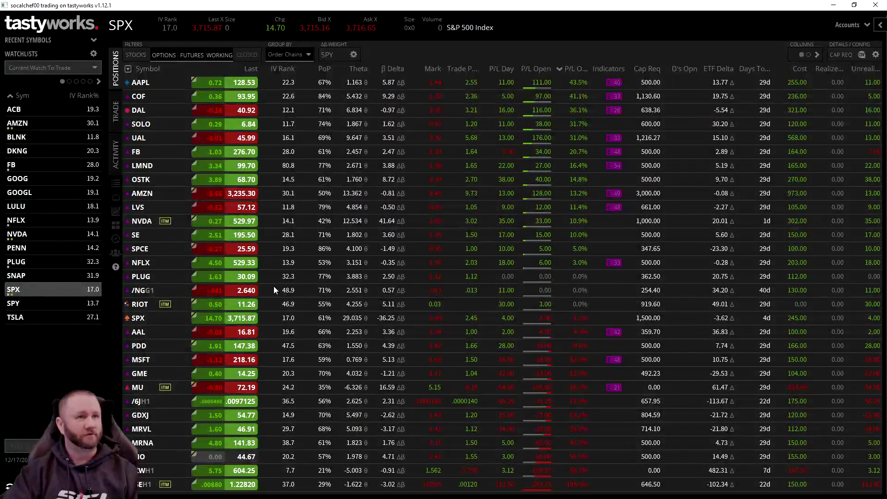
{"action": "left_click", "coordinate": [173, 361]}
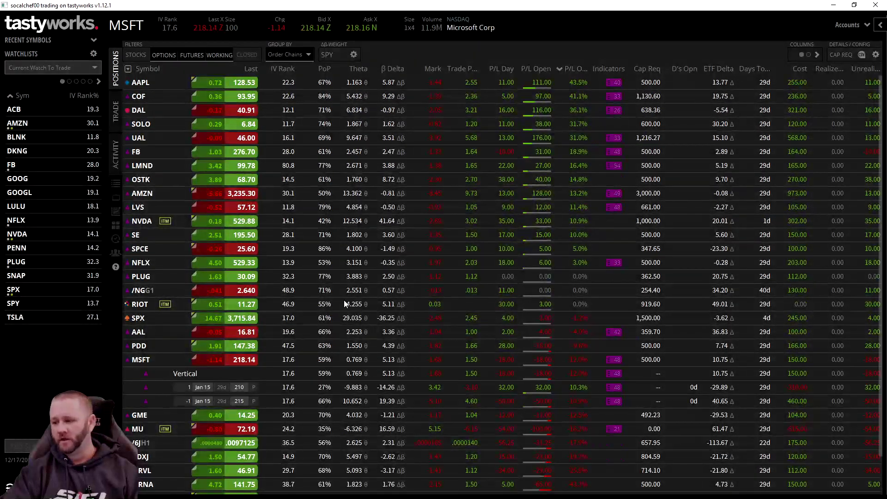
{"action": "scroll", "coordinate": [344, 300], "scroll_direction": "down", "scroll_amount": 1}
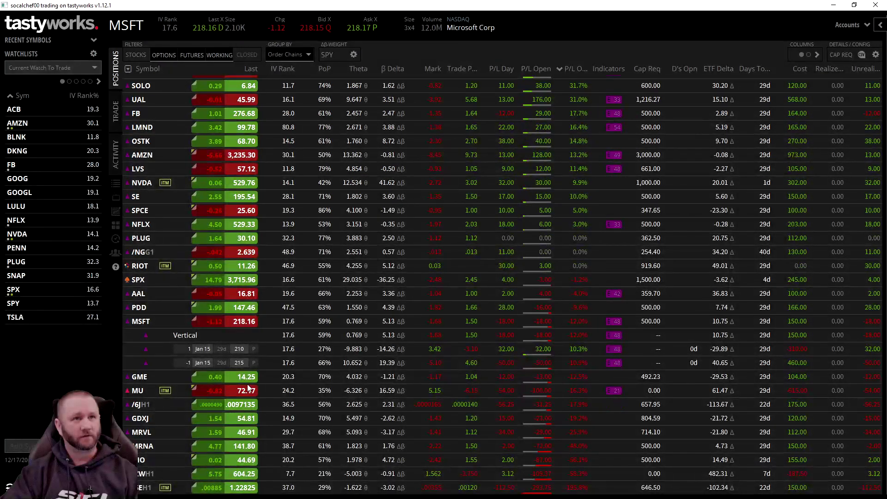
- Prepare a closing order for both legs of MSFT's Jan 15 210/215 put vertical and return to the positions without sending it
{"action": "left_click", "coordinate": [223, 348]}
{"action": "right_click", "coordinate": [227, 362]}
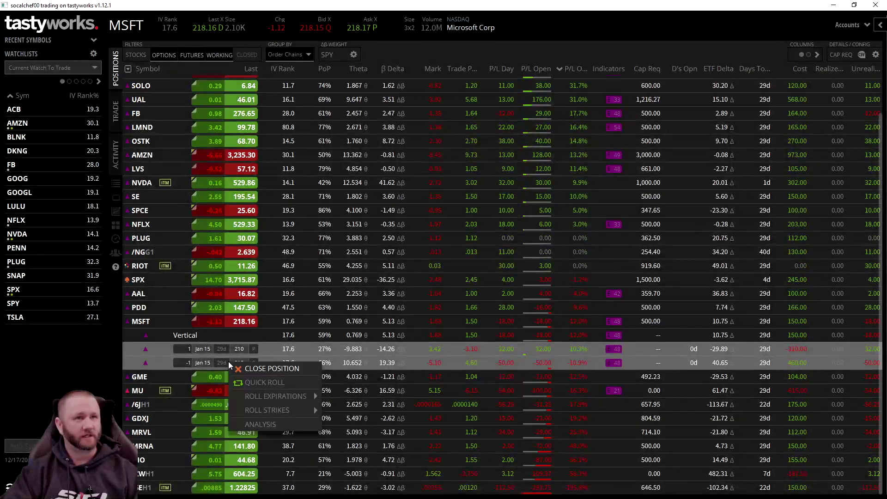
{"action": "left_click", "coordinate": [293, 368]}
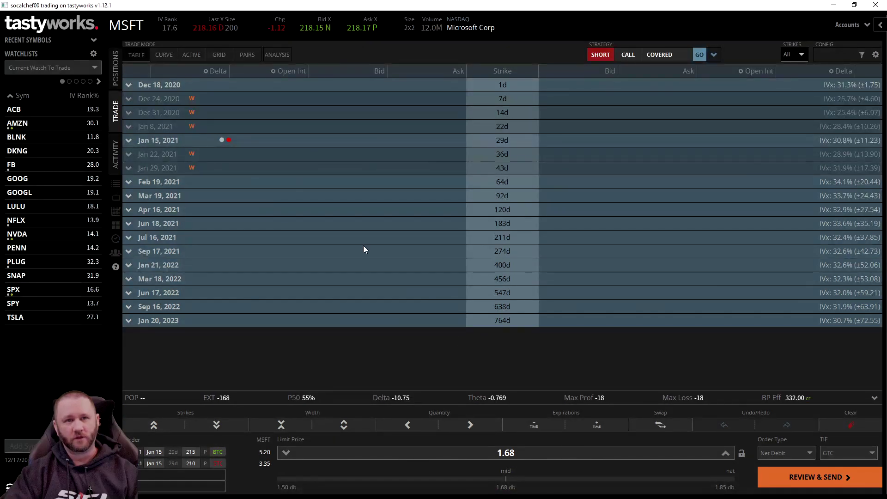
{"action": "left_click", "coordinate": [118, 79]}
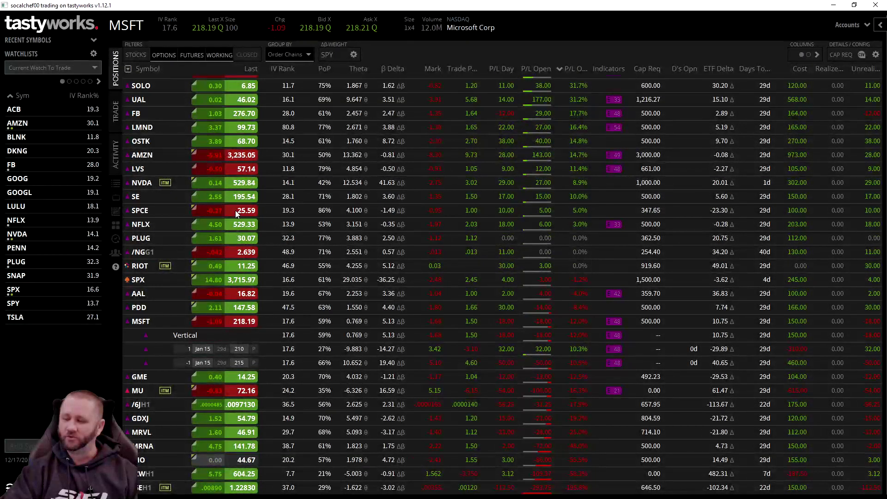
- Group the positions by Symbol and check which closing actions are available for MSFT's two put legs
{"action": "left_click", "coordinate": [305, 54]}
{"action": "left_click", "coordinate": [300, 42]}
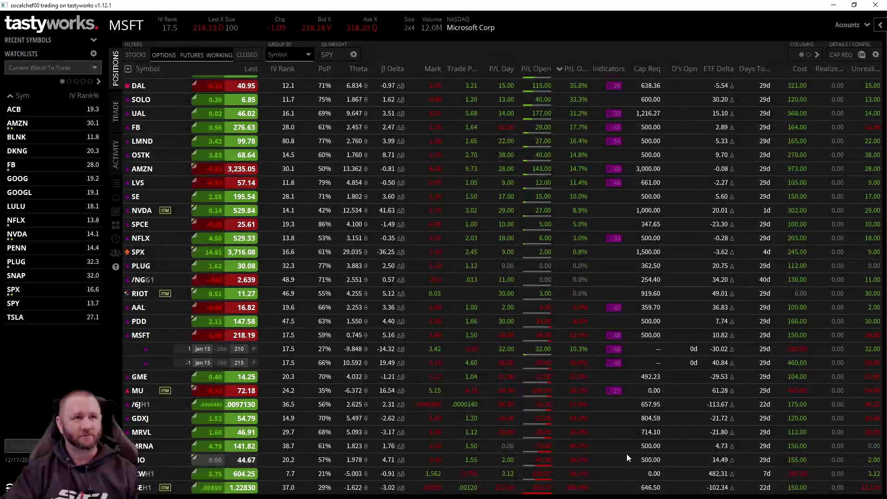
{"action": "right_click", "coordinate": [204, 352]}
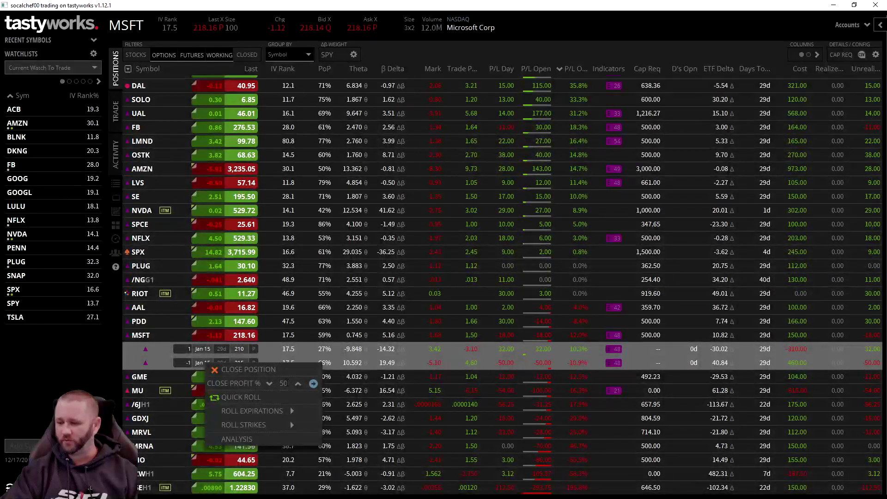
{"action": "left_click", "coordinate": [465, 47]}
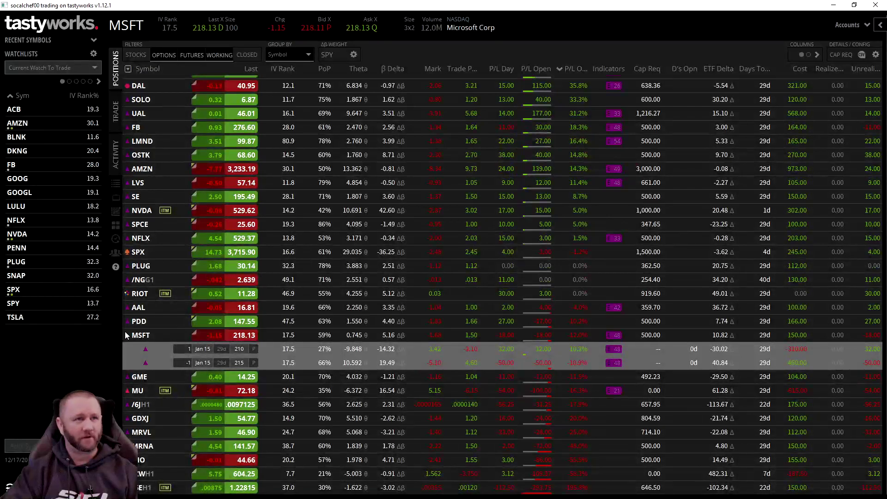
- Create a closing order for the MSFT put vertical at 50% profit and set its time in force to GTD
{"action": "right_click", "coordinate": [182, 351]}
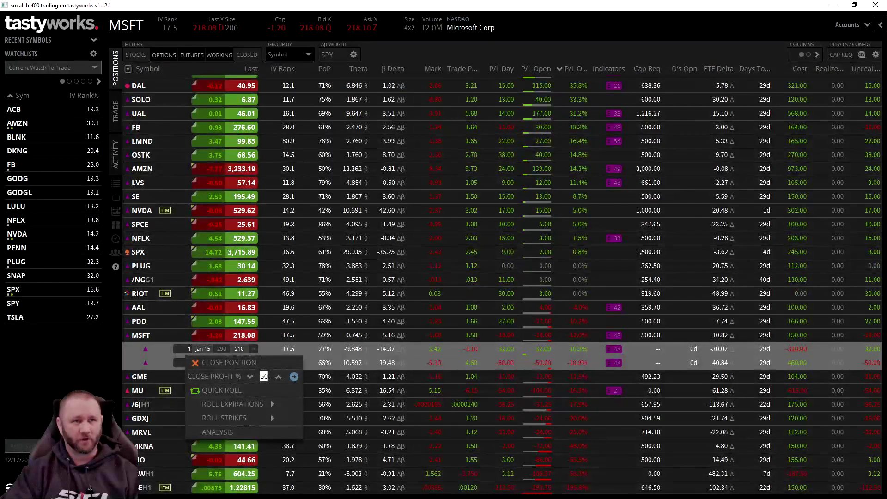
{"action": "left_click", "coordinate": [294, 376]}
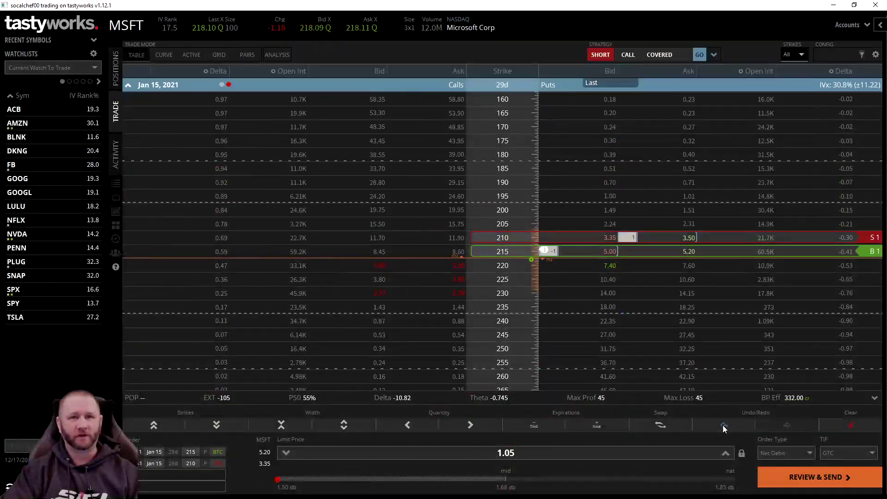
{"action": "left_click", "coordinate": [844, 452]}
{"action": "left_click", "coordinate": [842, 468]}
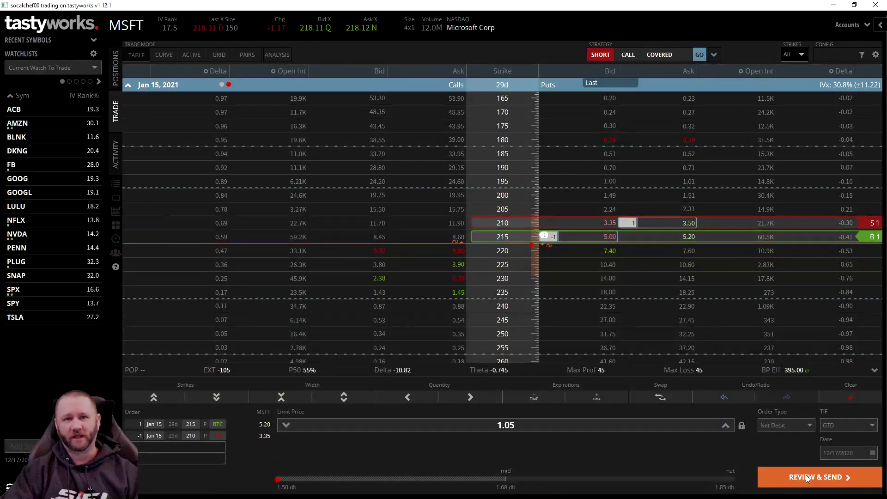
- Lower the MSFT closing order's limit price to 1.00, set its good-till date to 12/24, and bring up the order review
{"action": "left_click", "coordinate": [286, 424]}
{"action": "left_click", "coordinate": [286, 425]}
{"action": "left_click", "coordinate": [285, 425]}
{"action": "left_click", "coordinate": [285, 425]}
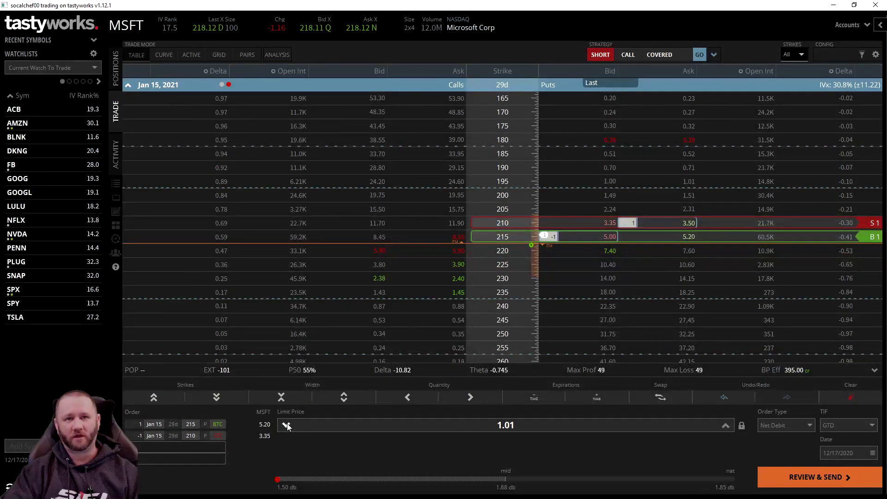
{"action": "left_click", "coordinate": [285, 425]}
{"action": "left_click", "coordinate": [872, 453]}
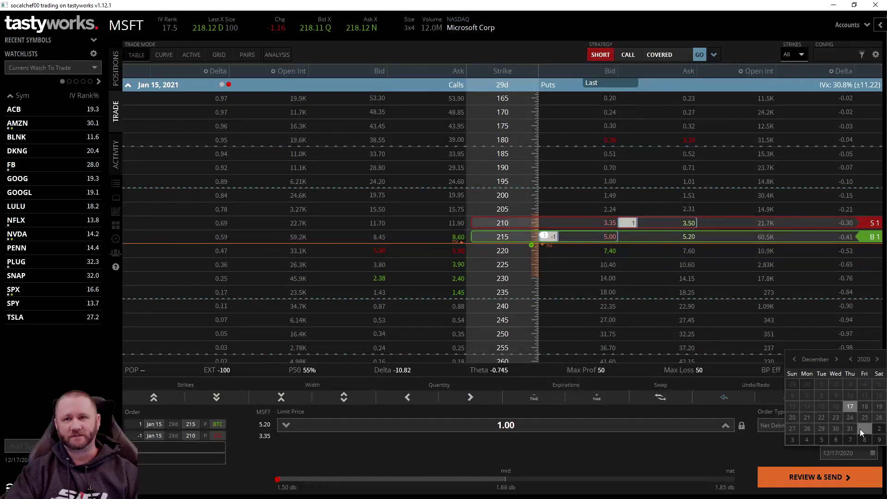
{"action": "left_click", "coordinate": [853, 418]}
{"action": "left_click", "coordinate": [804, 482]}
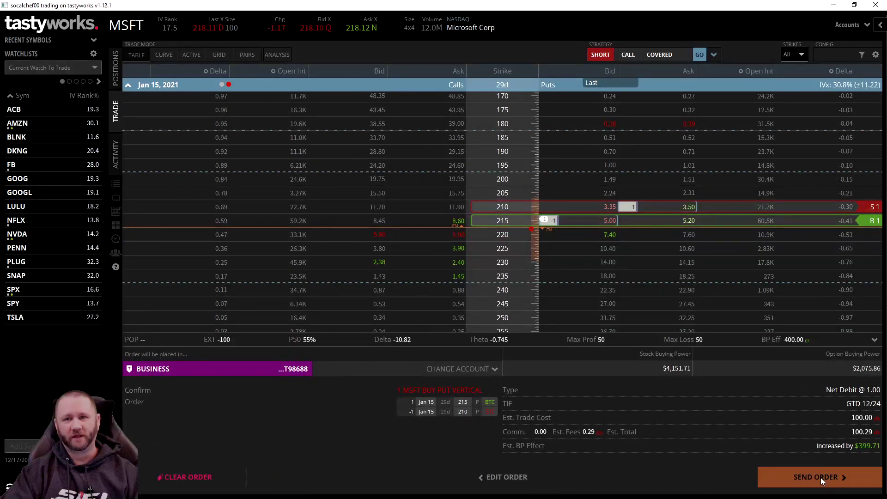
- Send the MSFT closing order, regroup the positions by Order Chains, and collapse MSFT after checking its working order
{"action": "left_click", "coordinate": [796, 476]}
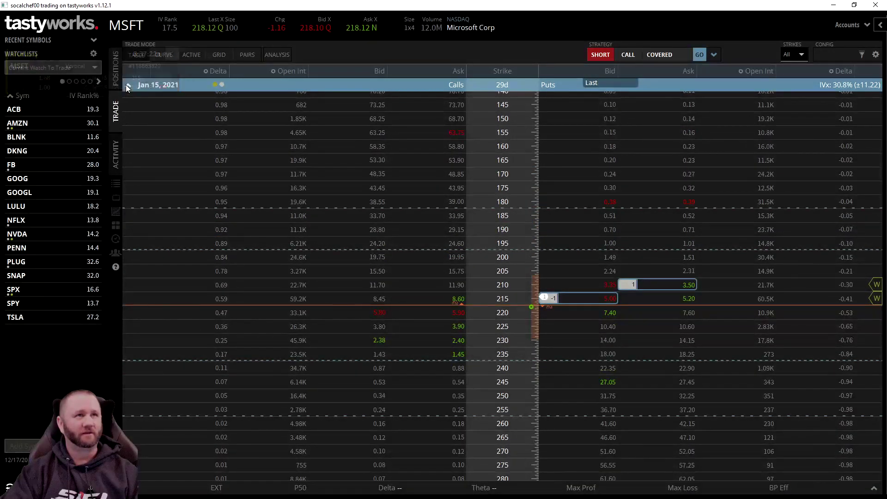
{"action": "left_click", "coordinate": [119, 81]}
{"action": "left_click", "coordinate": [289, 54]}
{"action": "left_click", "coordinate": [298, 64]}
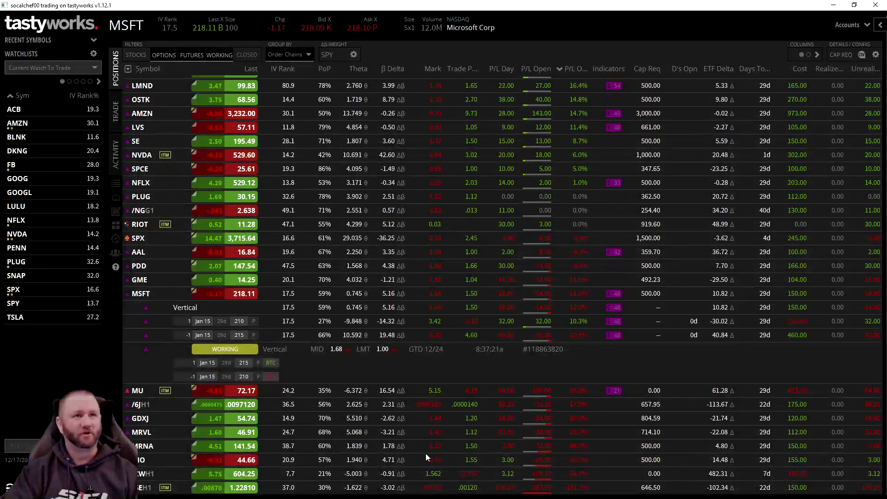
{"action": "left_click", "coordinate": [141, 297]}
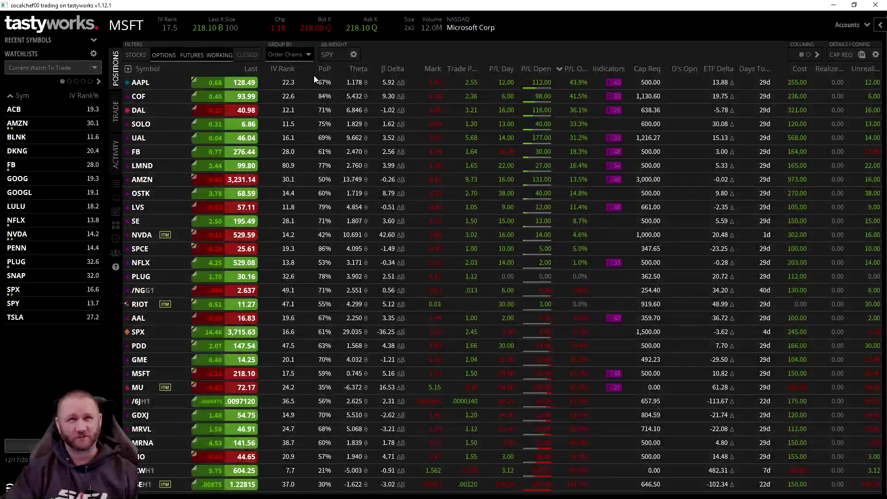
- Switch the position grouping to Symbol and back to Order Chains
{"action": "left_click", "coordinate": [307, 55]}
{"action": "left_click", "coordinate": [291, 40]}
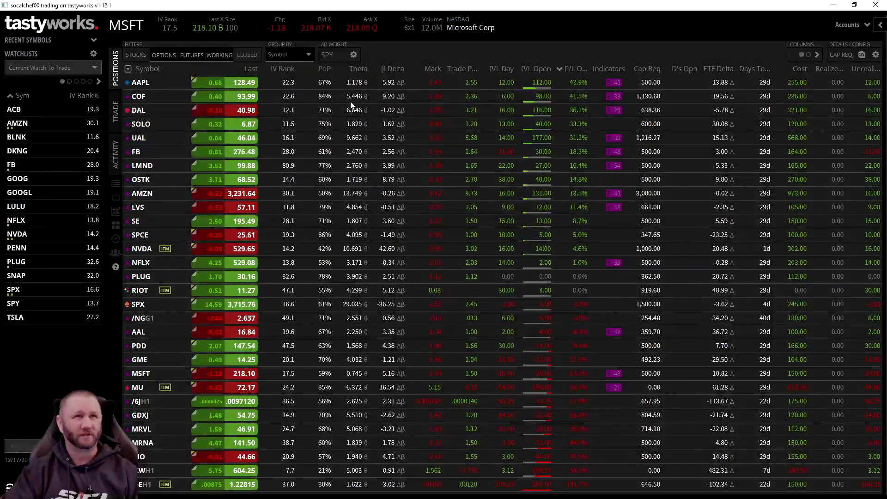
{"action": "left_click", "coordinate": [298, 51]}
{"action": "left_click", "coordinate": [298, 71]}
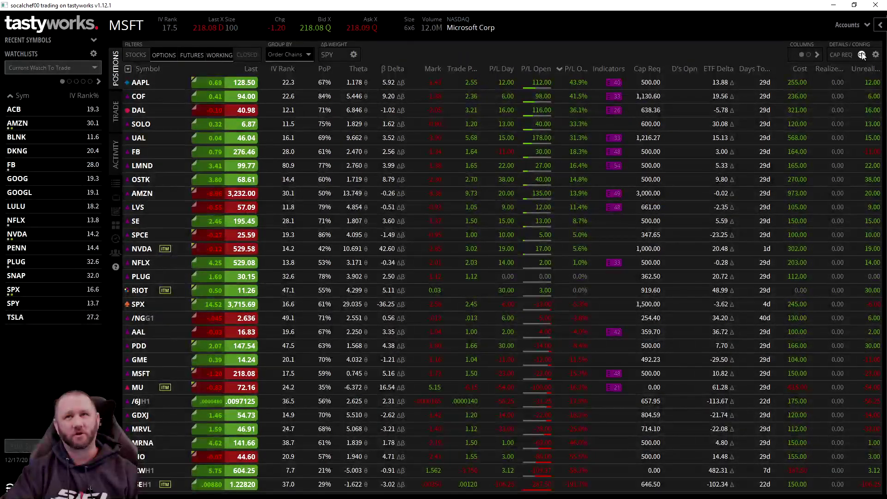
- Review which columns can be displayed in the positions table and close the settings without changes
{"action": "left_click", "coordinate": [876, 55]}
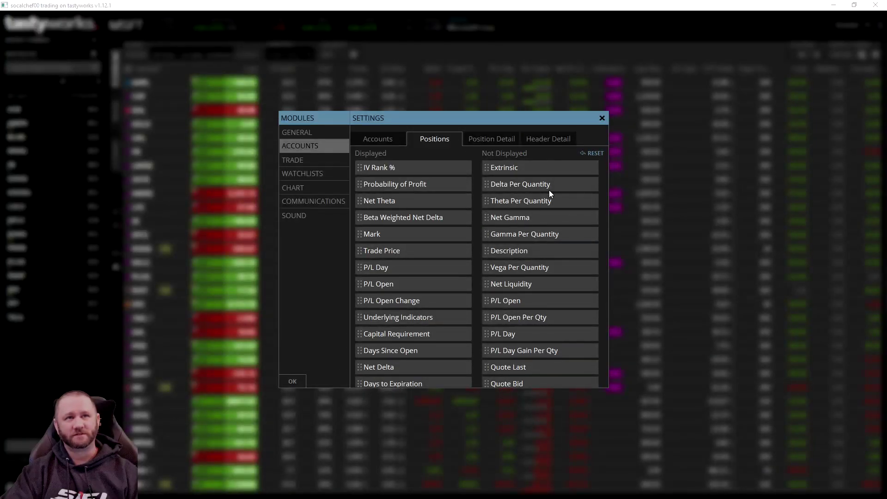
{"action": "left_click", "coordinate": [602, 119]}
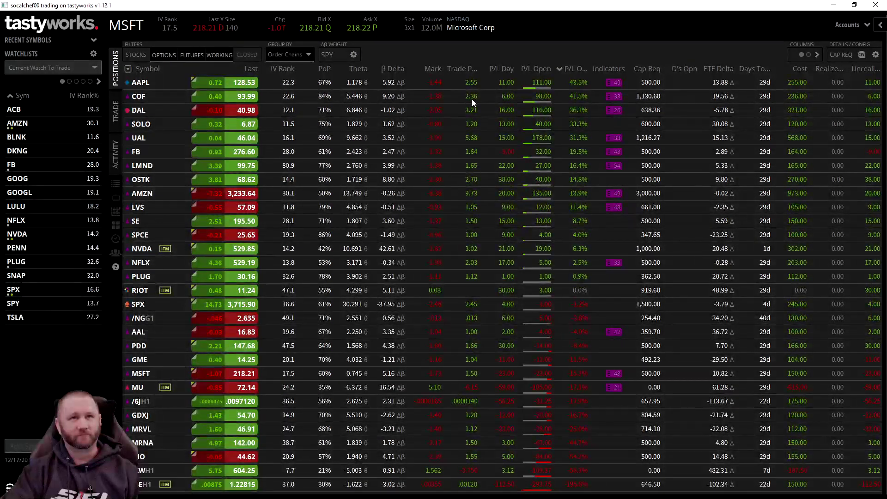
- Look up COF's order chain in the side panel to examine its roll history, and hide the panel again
{"action": "left_click", "coordinate": [880, 25]}
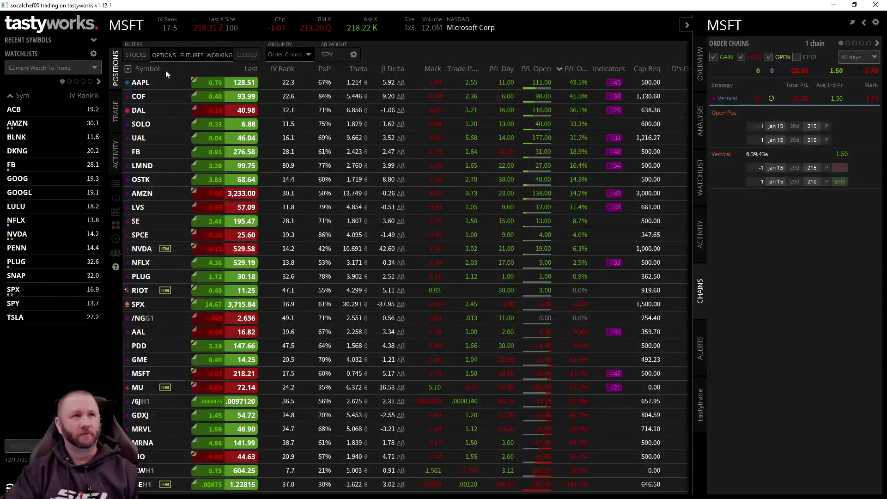
{"action": "left_click", "coordinate": [732, 23]}
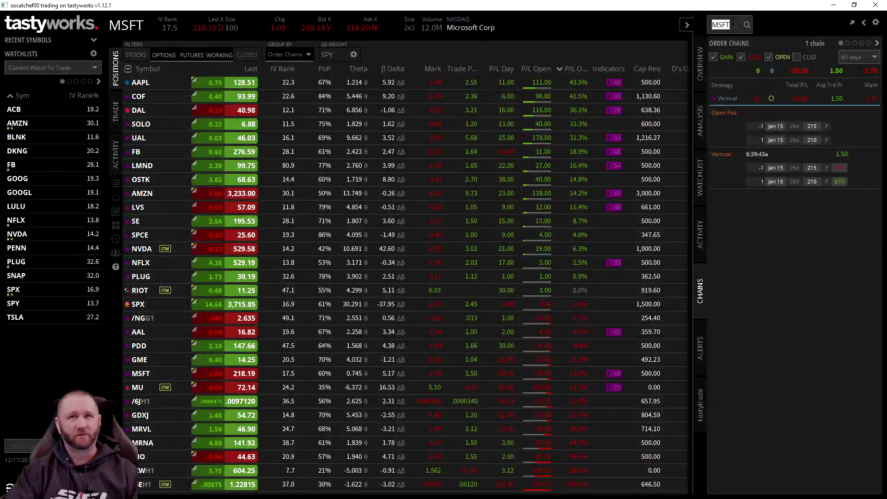
{"action": "type", "text": "cof"}
{"action": "key", "text": "Return"}
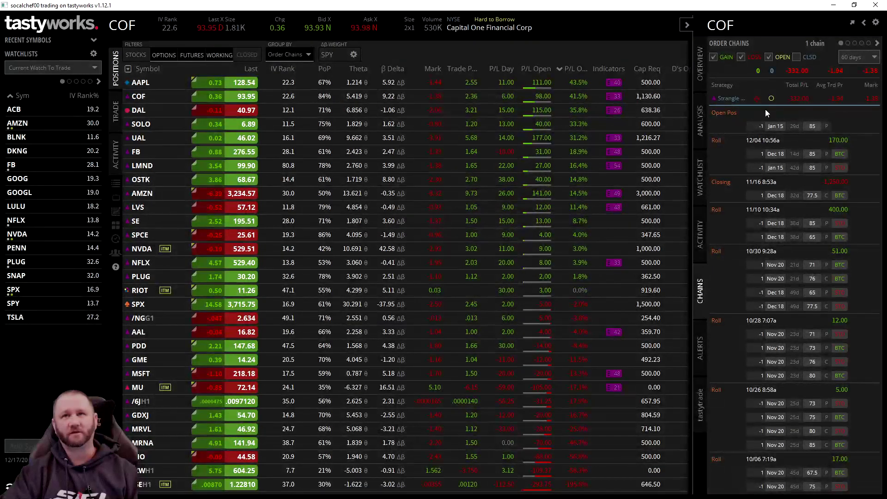
{"action": "left_click", "coordinate": [687, 26]}
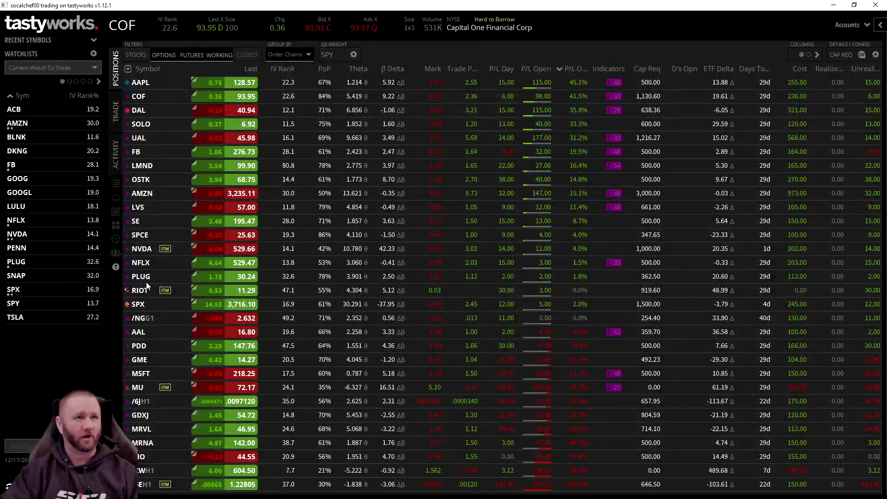
- Expand RIOT to examine the separate P/L of its strangle chain and single option, and collapse it again
{"action": "left_click", "coordinate": [166, 319]}
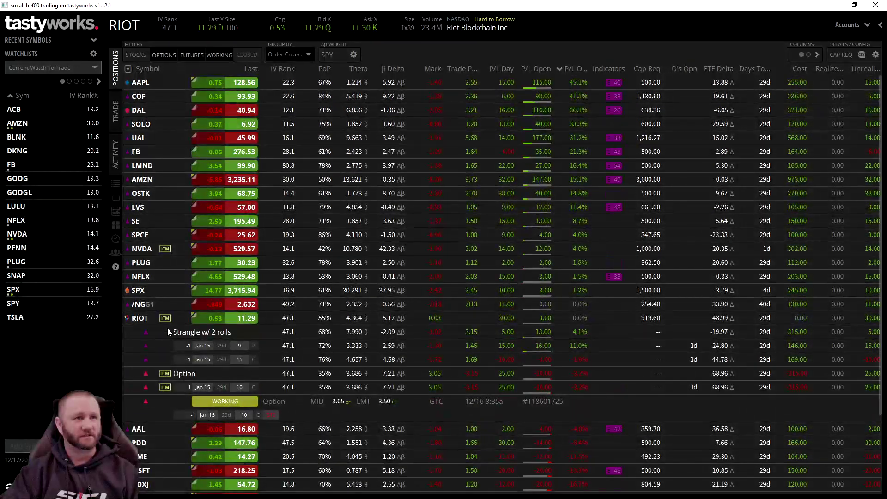
{"action": "left_click", "coordinate": [554, 333]}
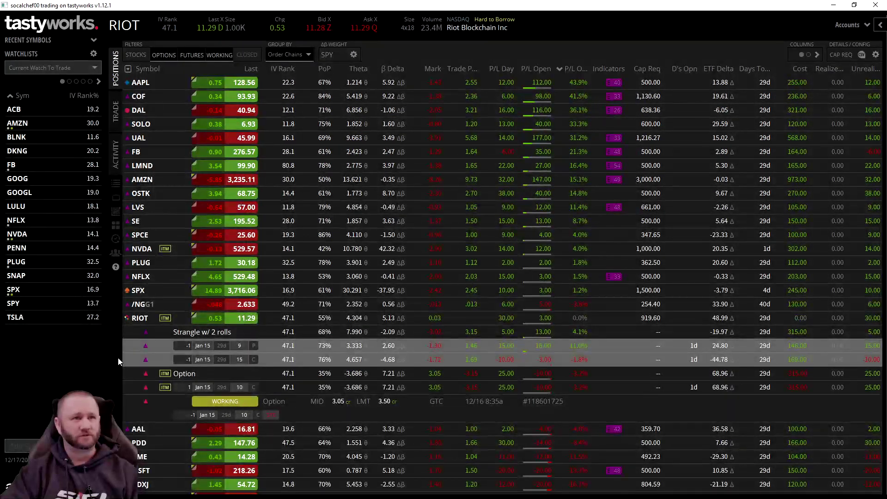
{"action": "left_click", "coordinate": [148, 318]}
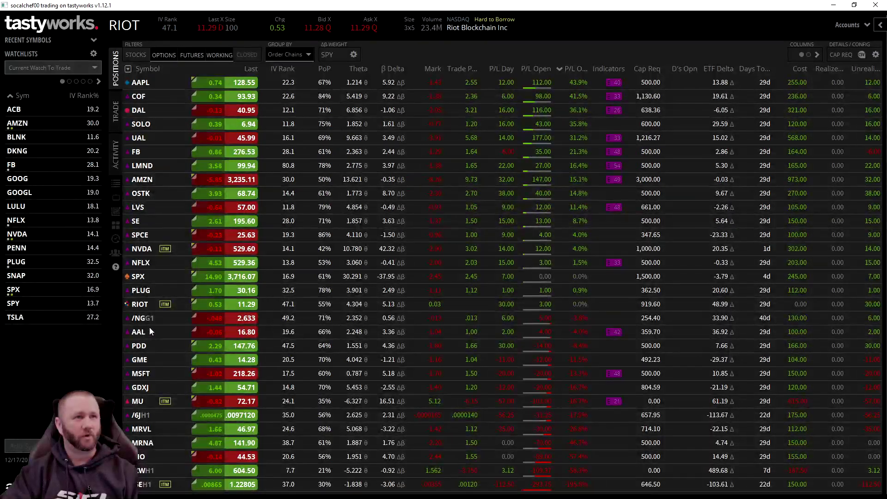
- Expand AMZN and highlight the 3005/3000 vertical's legs, the short 3070 put and the short 2860 put to compare its order chains
{"action": "left_click", "coordinate": [153, 180]}
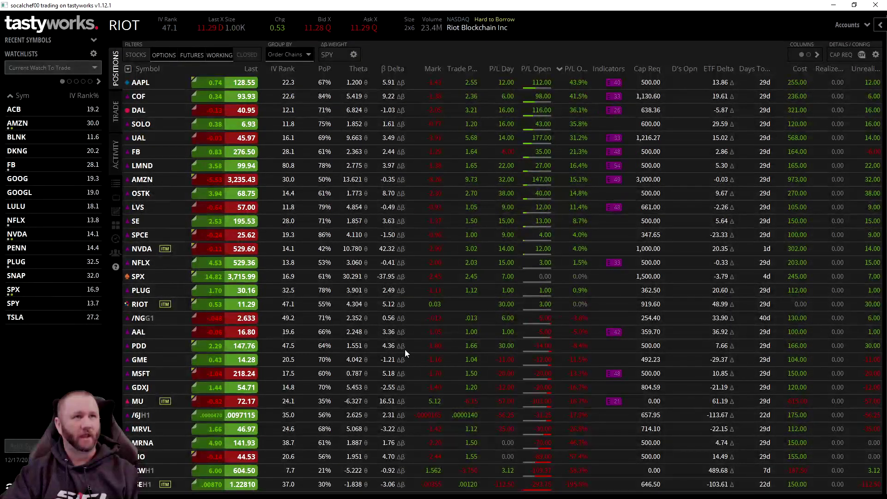
{"action": "left_click", "coordinate": [519, 194]}
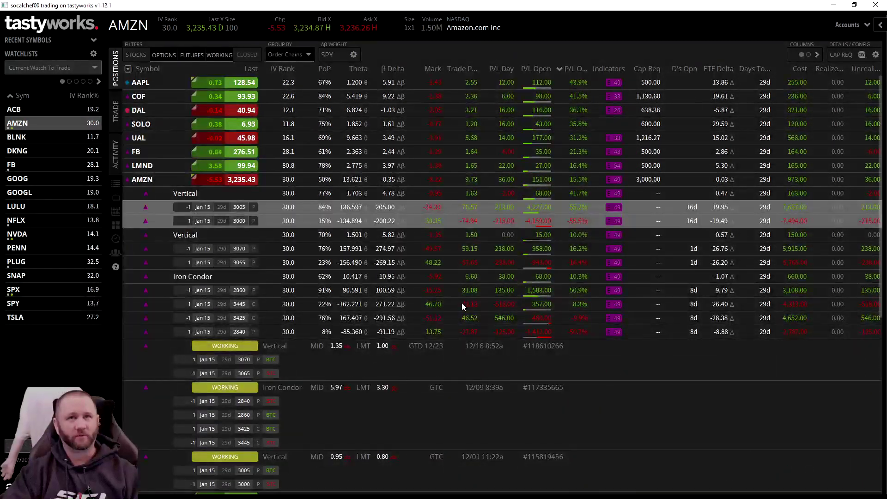
{"action": "left_click", "coordinate": [509, 251], "text": "ctrl"}
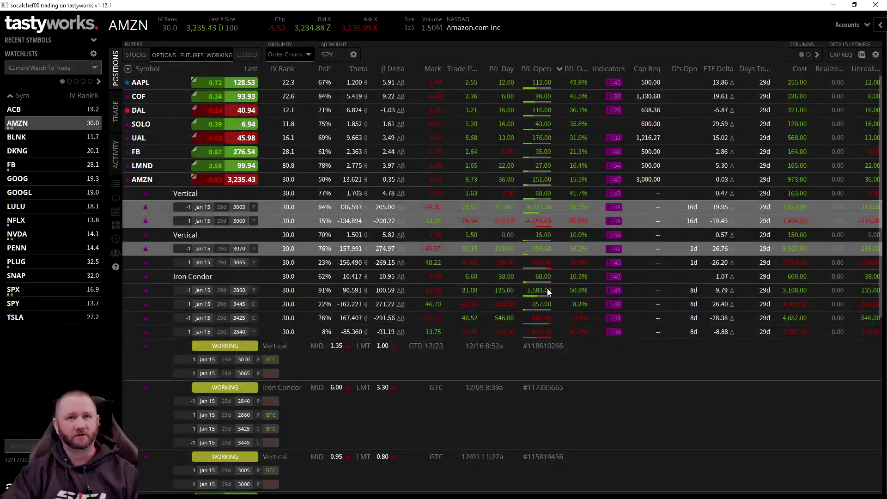
{"action": "left_click", "coordinate": [547, 288], "text": "ctrl"}
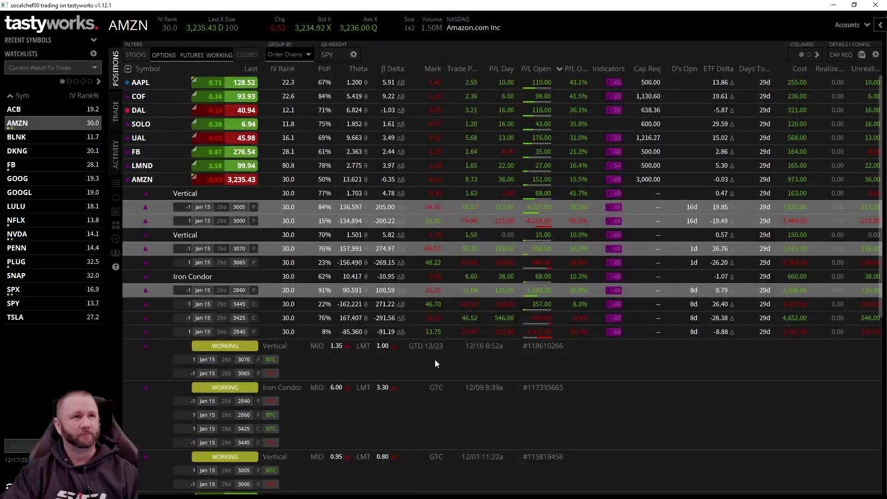